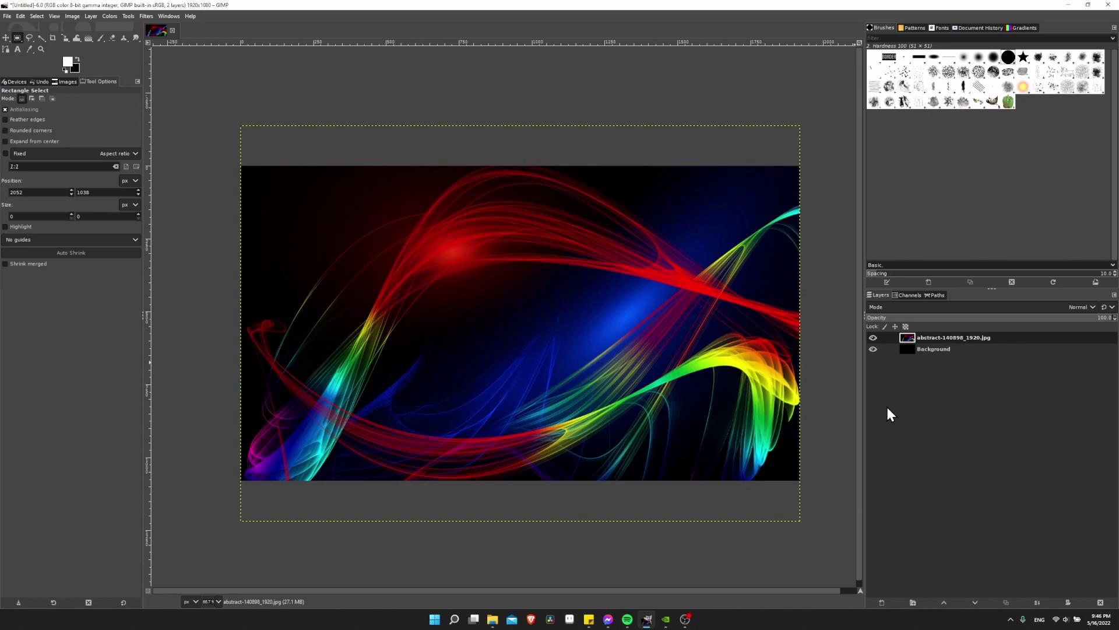
# Create a transparent-fill layer called Border at the top of the layer stack
pyautogui.click(882, 602)
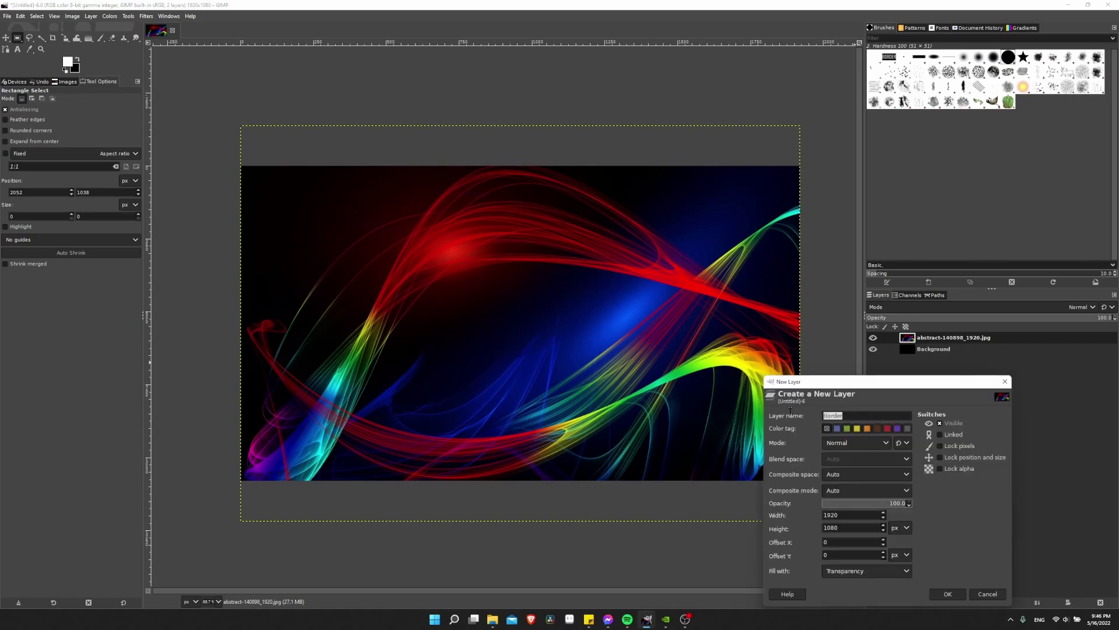
pyautogui.click(943, 597)
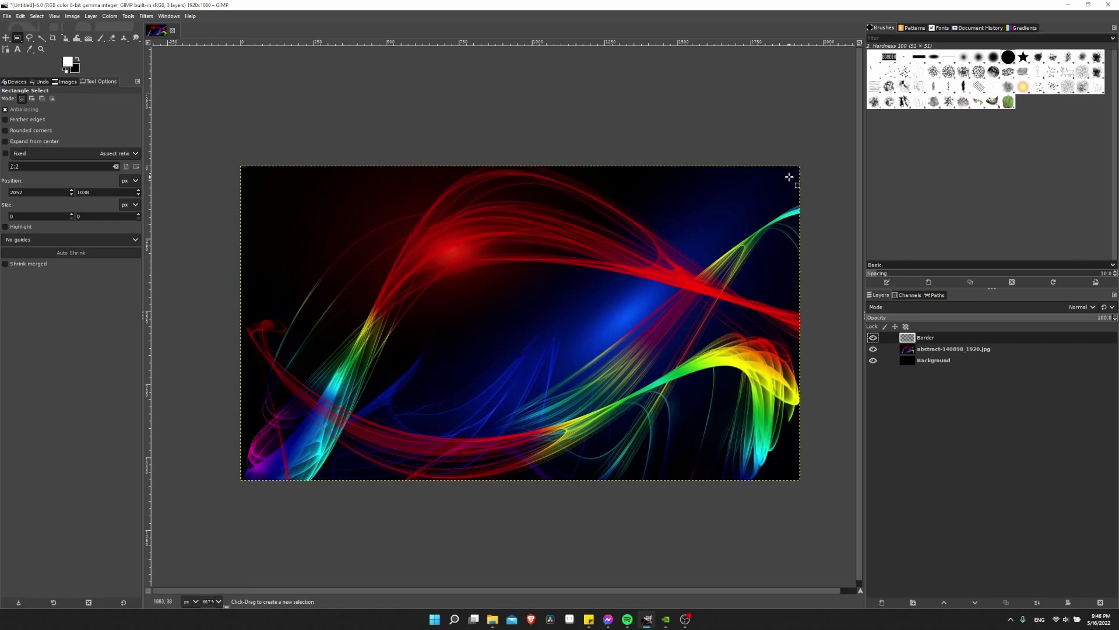
# Select the whole image canvas with Ctrl+A
pyautogui.hotkey('ctrl', 'a')
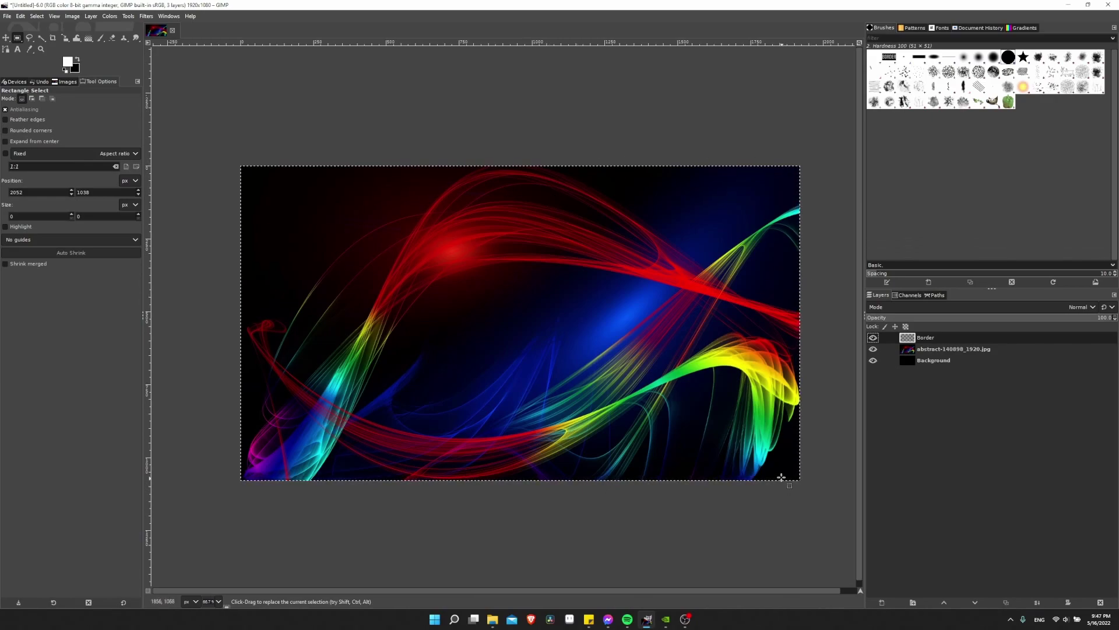
# Stroke the full-image selection with an 80 px white line on the Border layer
pyautogui.rightClick(529, 281)
pyautogui.moveTo(551, 304)
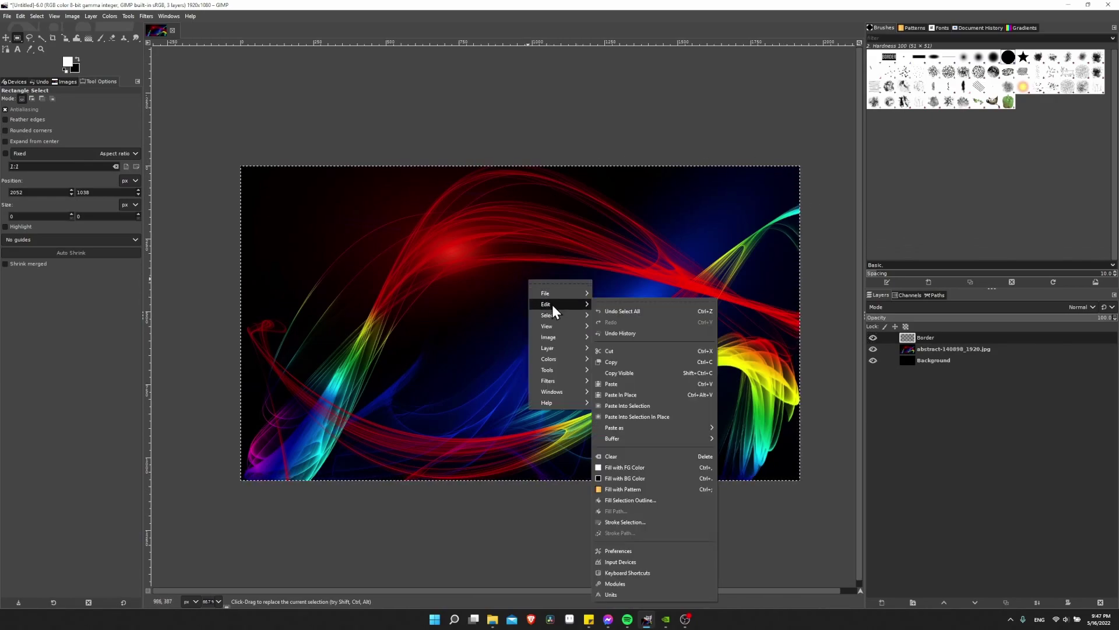
pyautogui.click(663, 522)
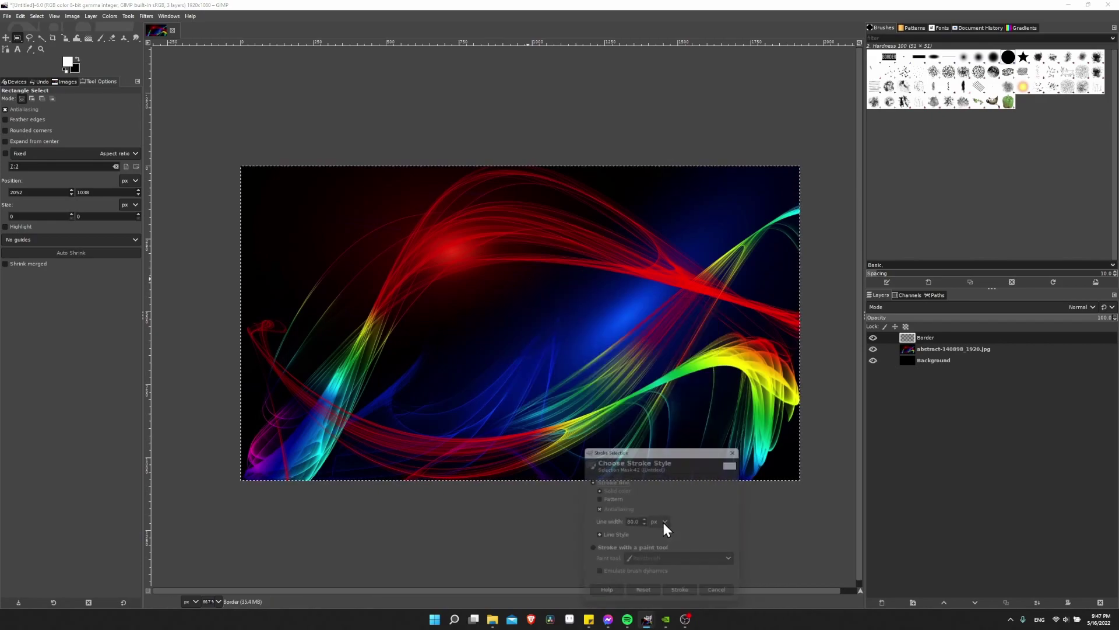
pyautogui.moveTo(653, 457)
pyautogui.mouseDown()
pyautogui.moveTo(644, 408)
pyautogui.moveTo(530, 224)
pyautogui.mouseUp()
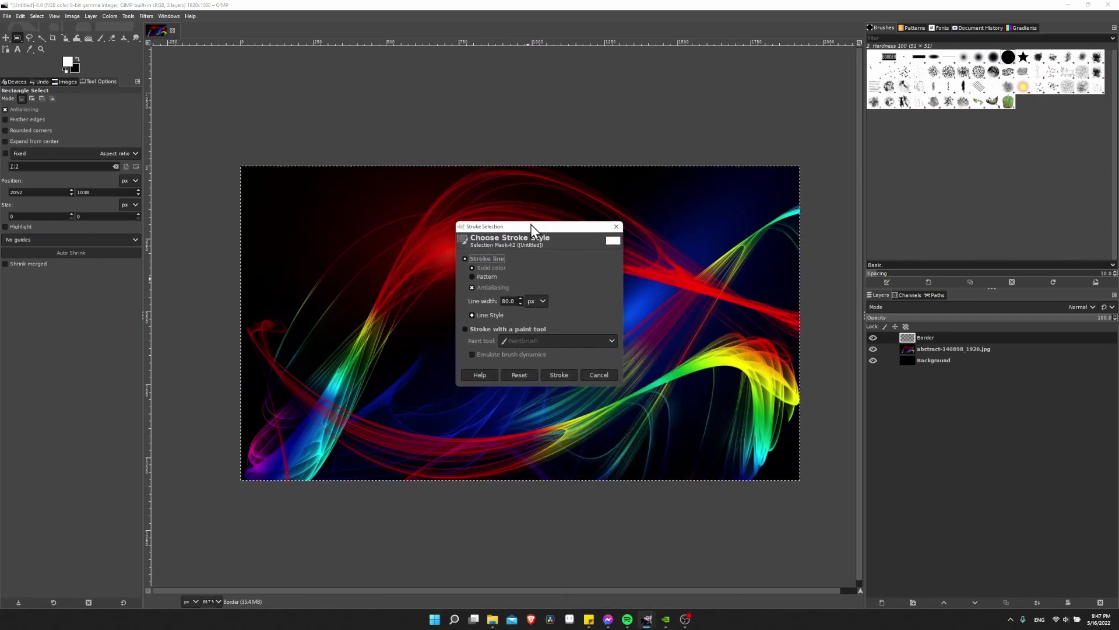
pyautogui.moveTo(512, 302); pyautogui.dragTo(487, 302)
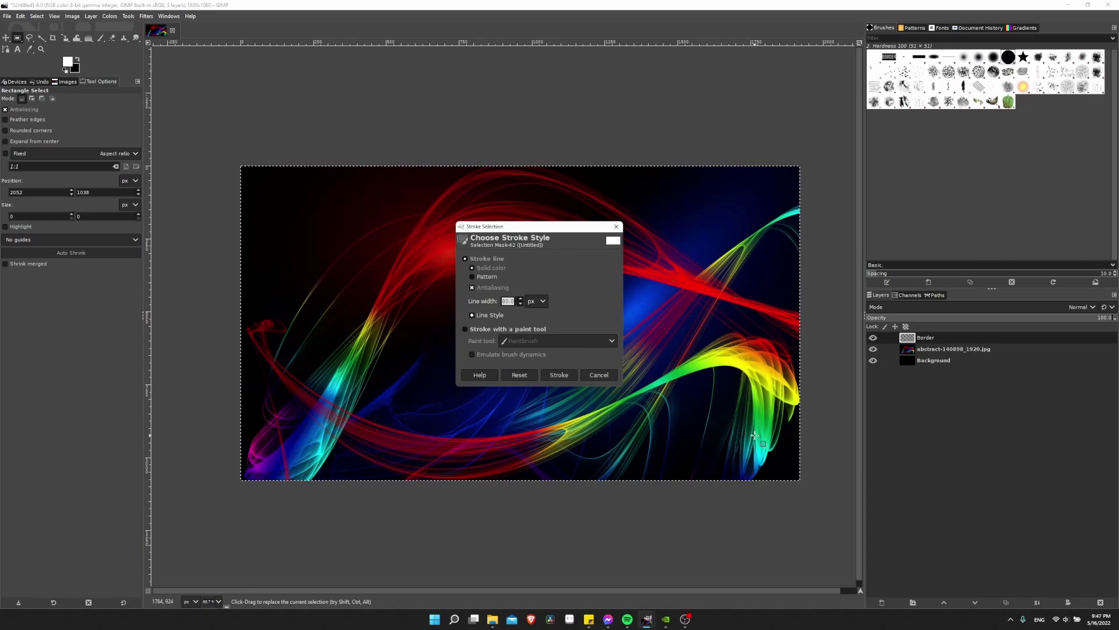
pyautogui.click(499, 300)
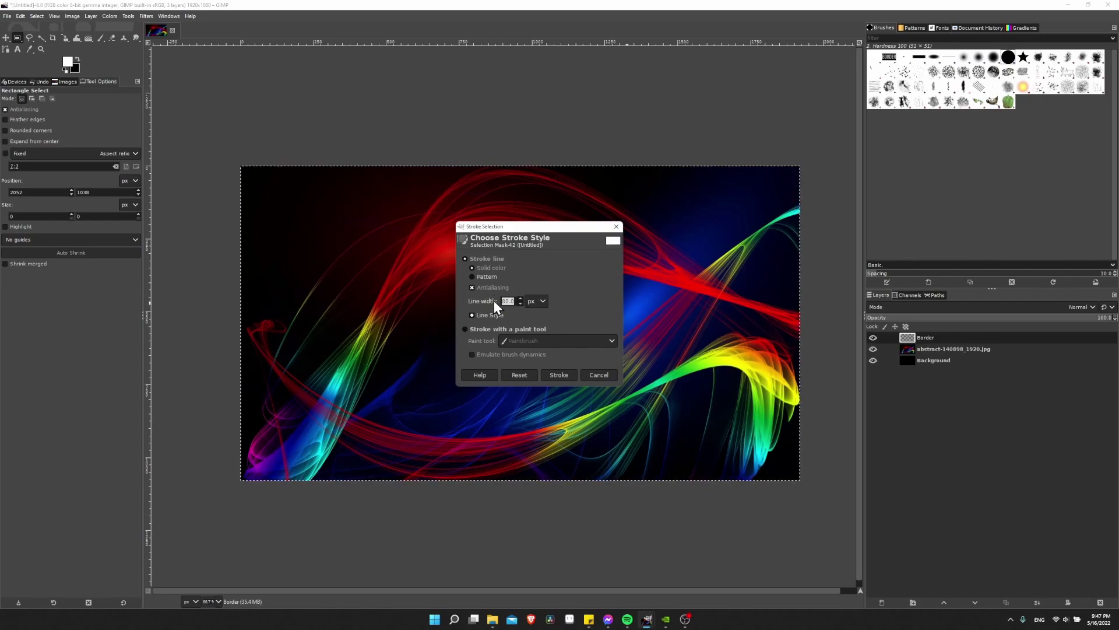
pyautogui.doubleClick(501, 300)
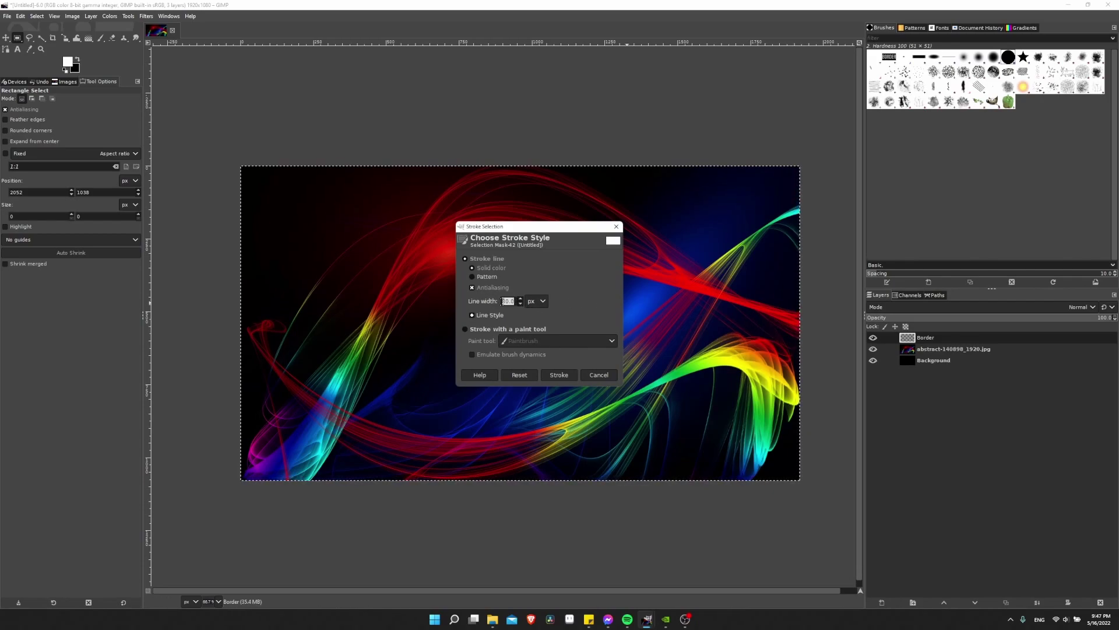
pyautogui.click(515, 301)
pyautogui.click(559, 375)
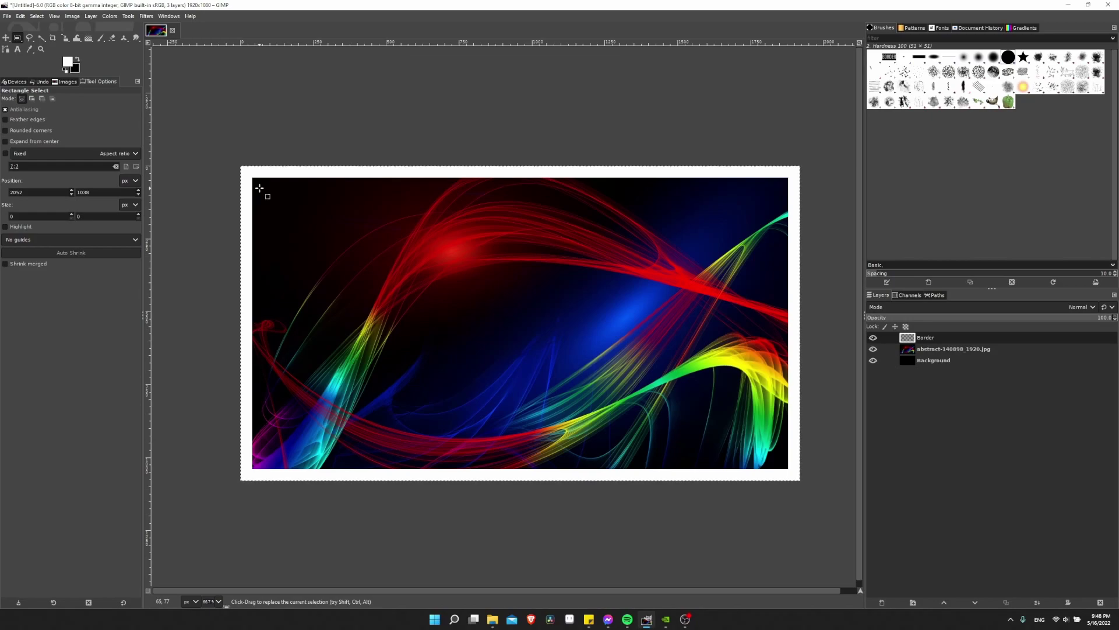
# Load the Border layer's white frame as the selection via Alpha to Selection and inspect it at 100% zoom
pyautogui.rightClick(907, 345)
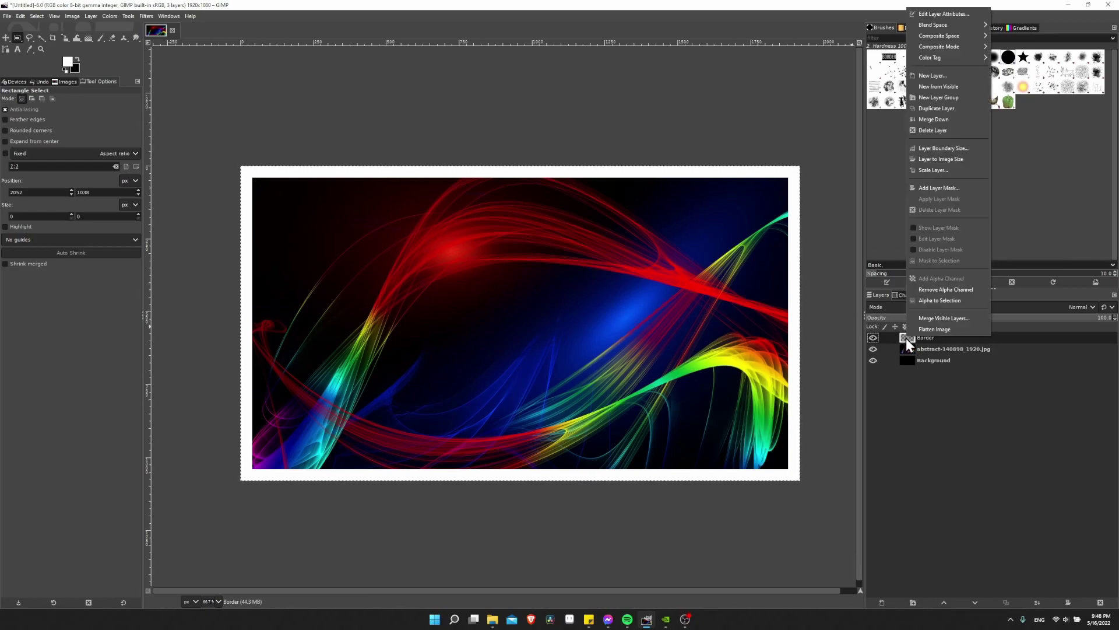
pyautogui.click(931, 302)
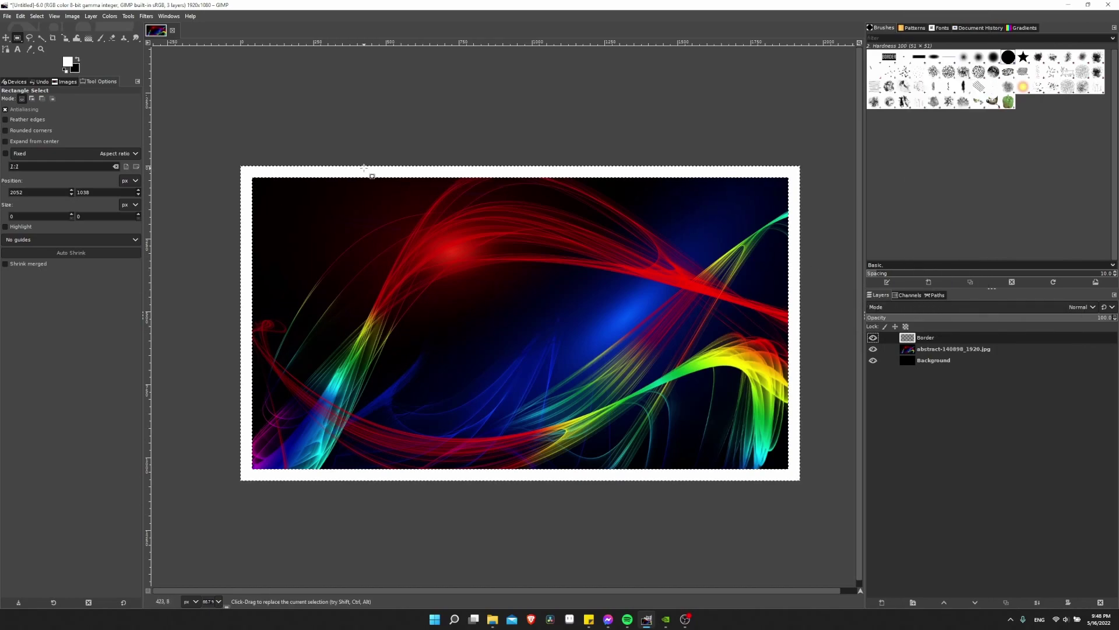
pyautogui.press('1')
pyautogui.hscroll(-5, 373, 168)
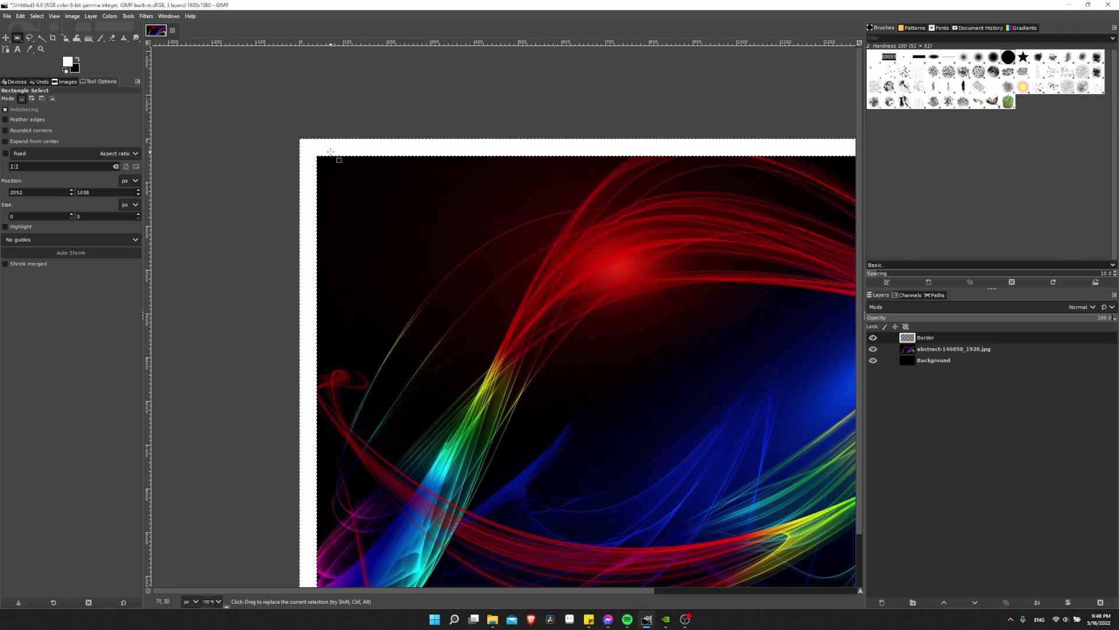
pyautogui.hscroll(2, 277, 151)
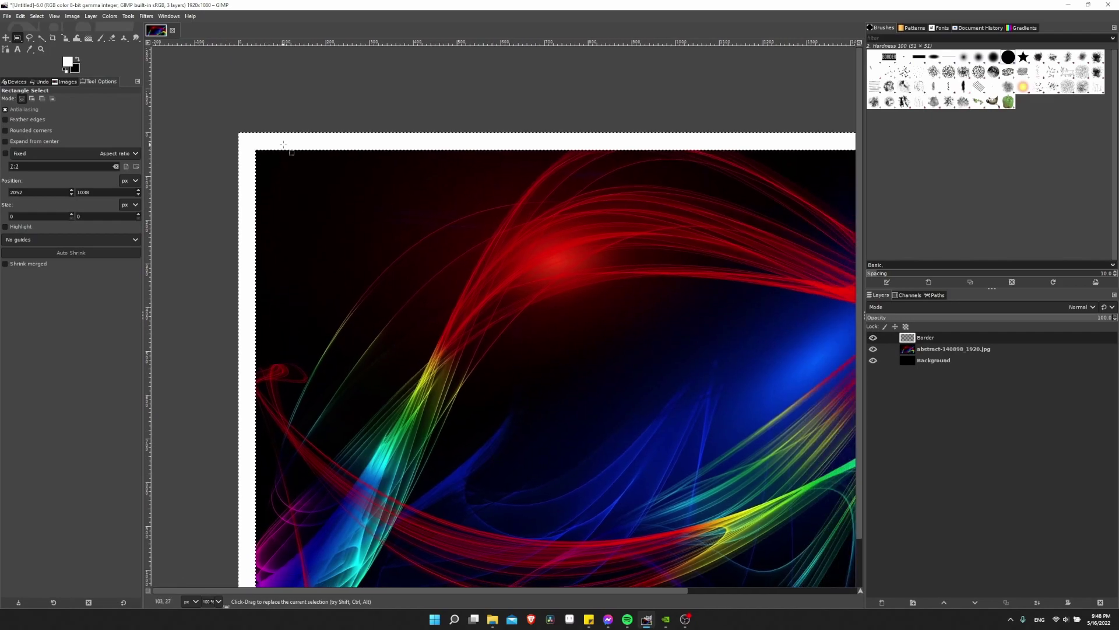
pyautogui.scroll(-1, 452, 229)
pyautogui.hscroll(1, 452, 228)
pyautogui.scroll(-1, 452, 228)
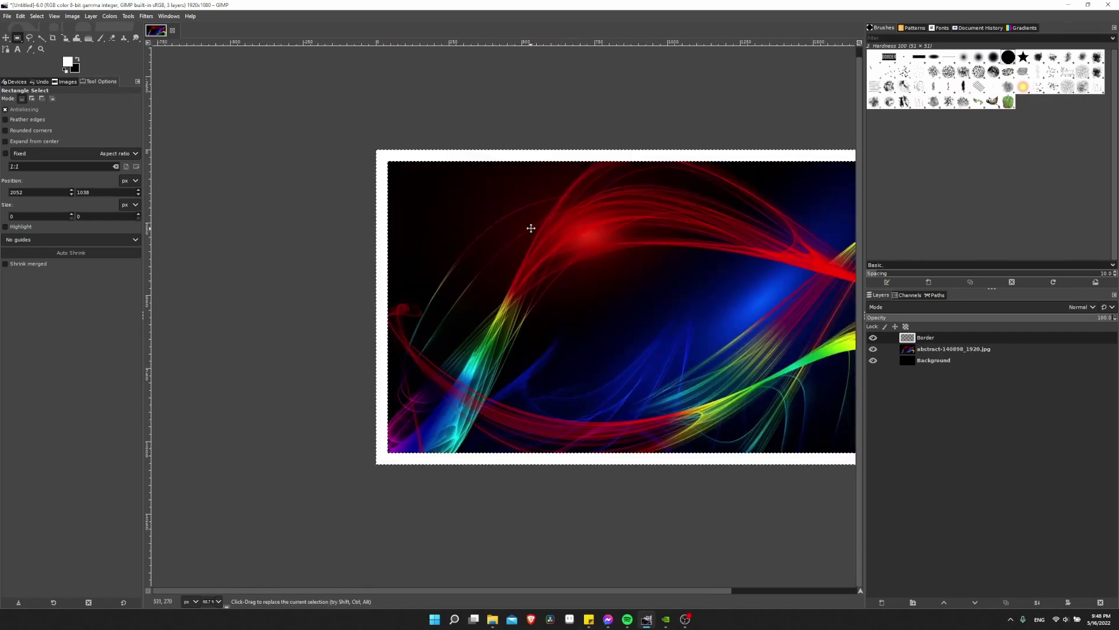
pyautogui.hscroll(2, 529, 227)
pyautogui.press('g')
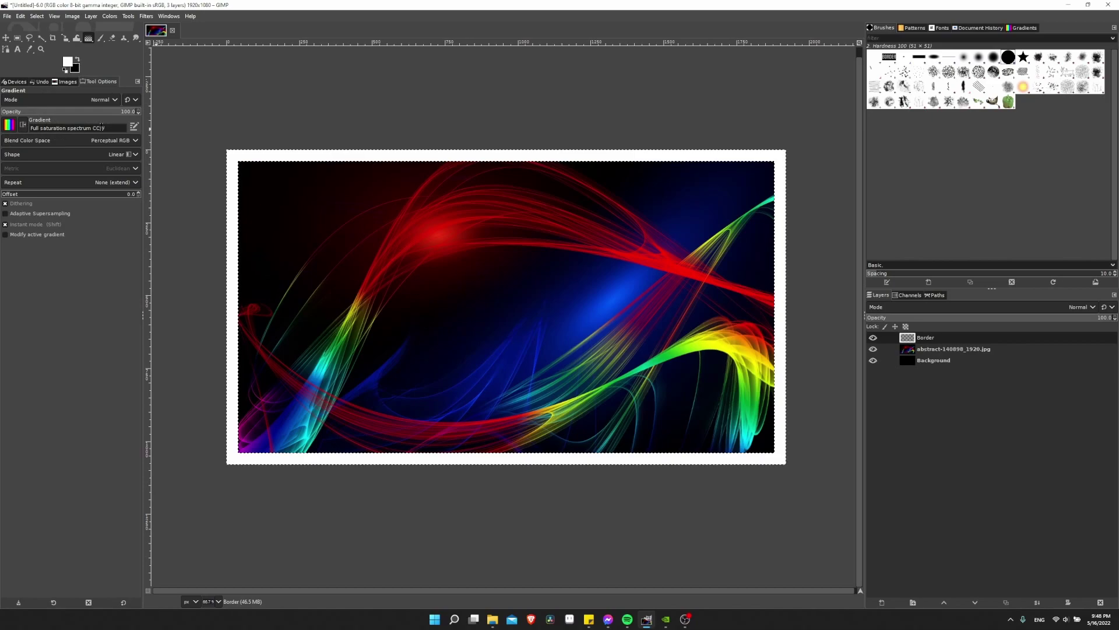
pyautogui.click(8, 124)
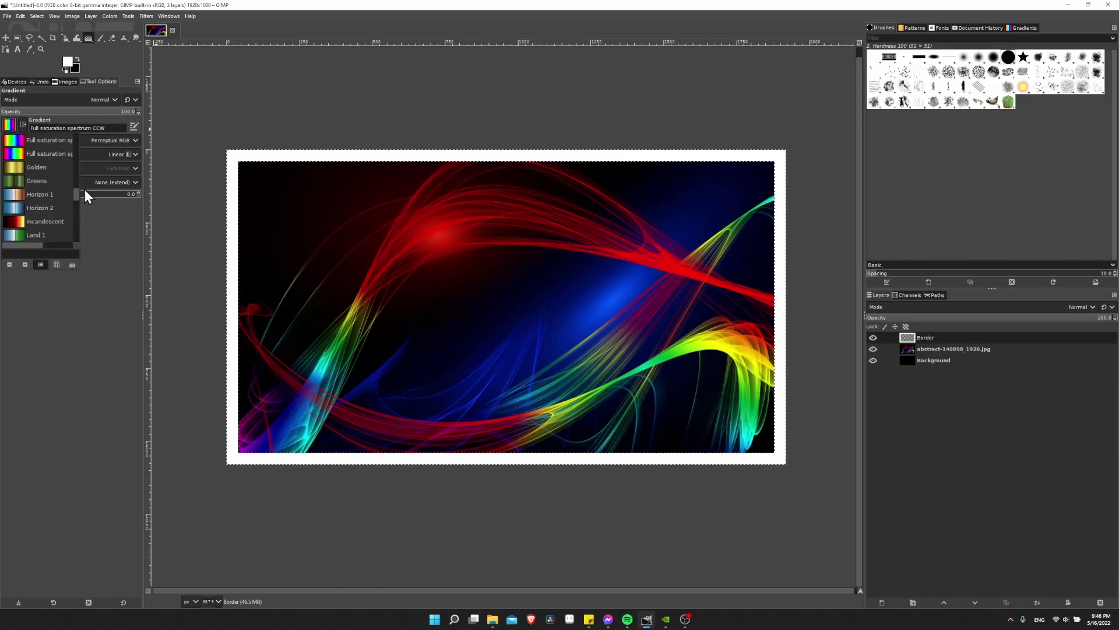
pyautogui.moveTo(77, 191); pyautogui.dragTo(70, 138)
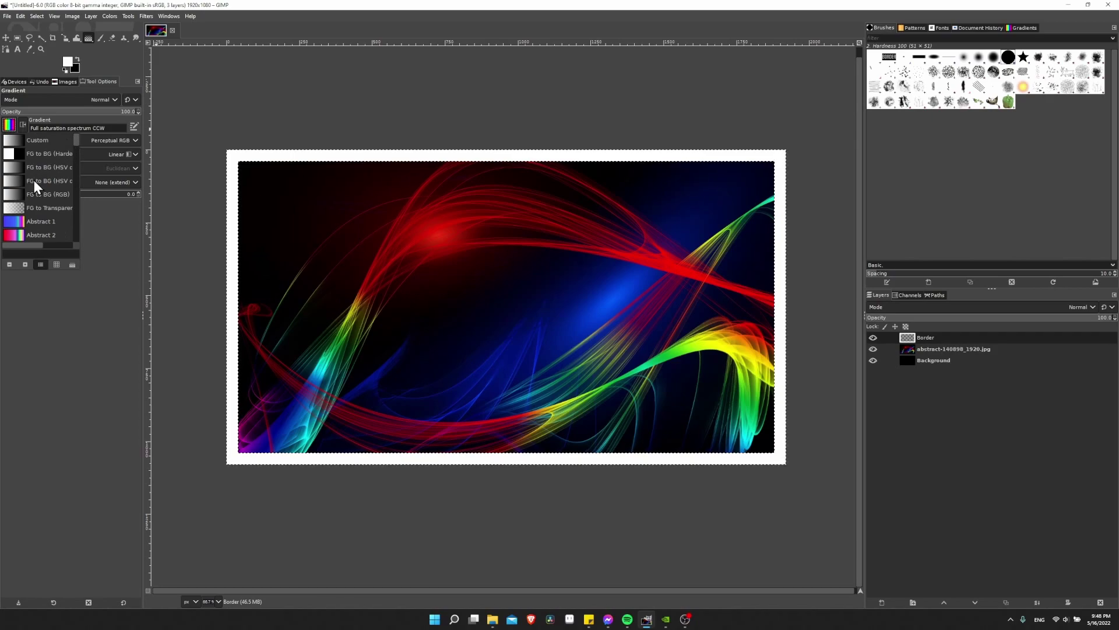
pyautogui.scroll(-4, 35, 180)
pyautogui.scroll(-15, 35, 180)
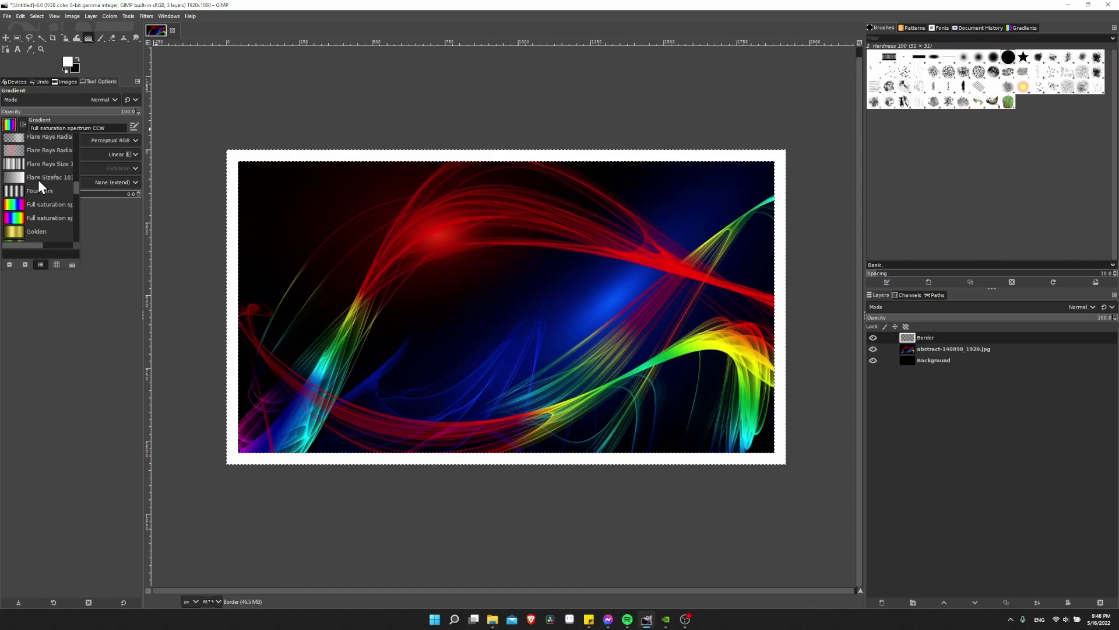
pyautogui.scroll(-1, 38, 185)
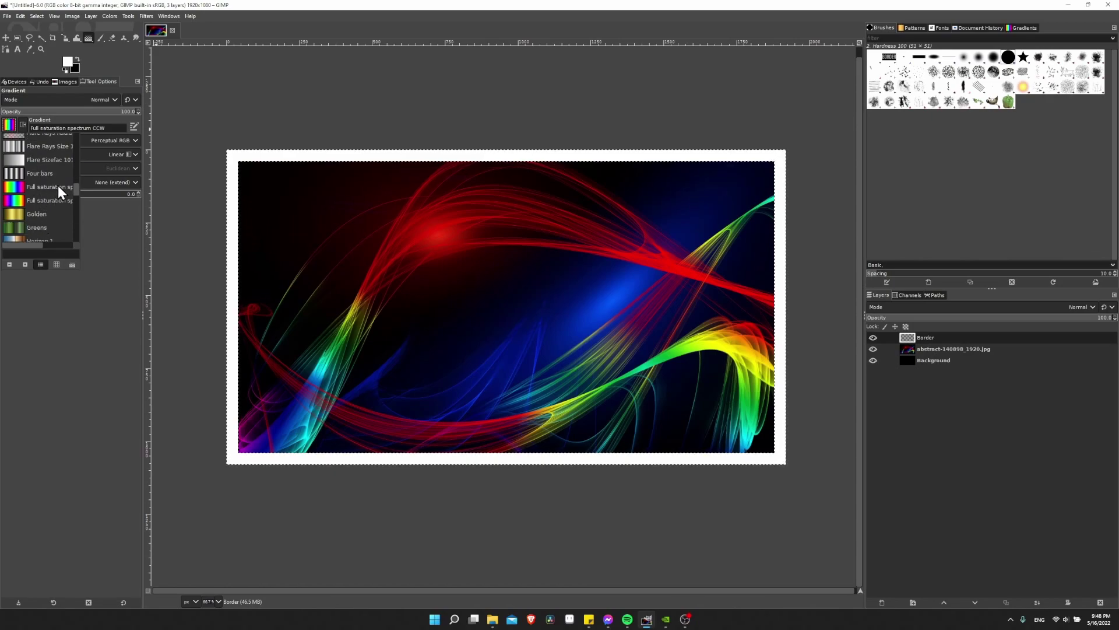
pyautogui.doubleClick(57, 187)
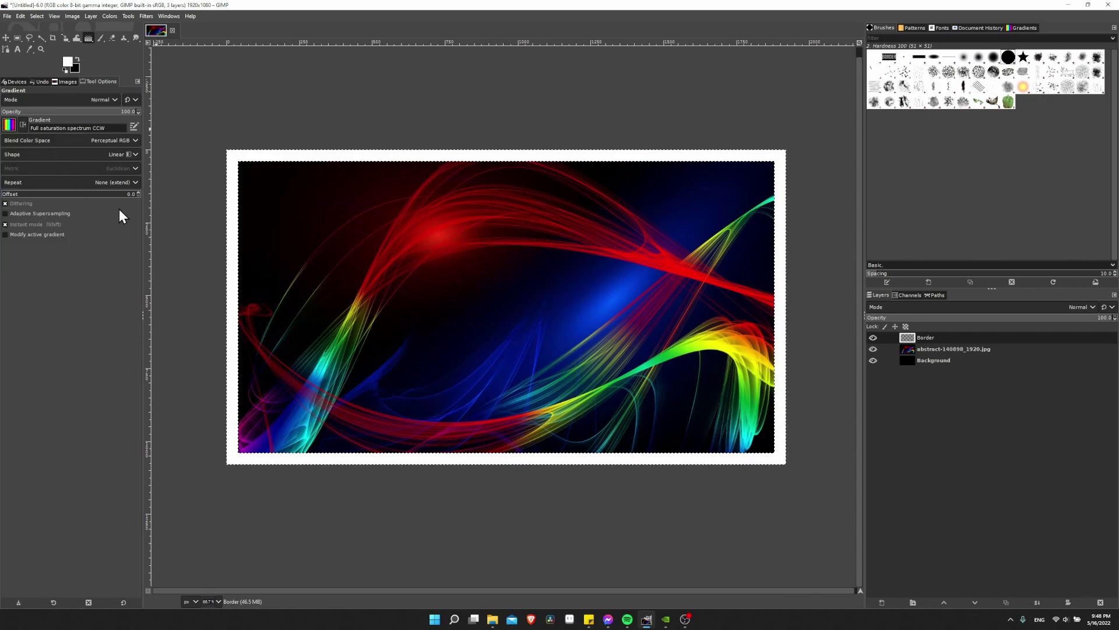
# Add a horizontal guide at 50% using New Guide (by Percent)
pyautogui.click(72, 15)
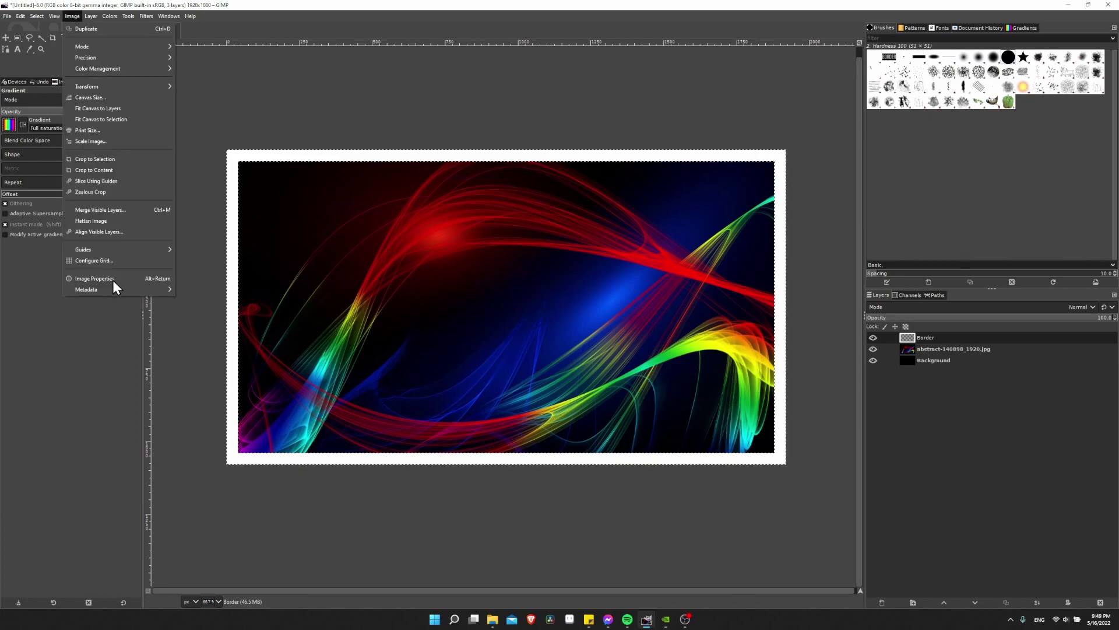
pyautogui.moveTo(135, 250)
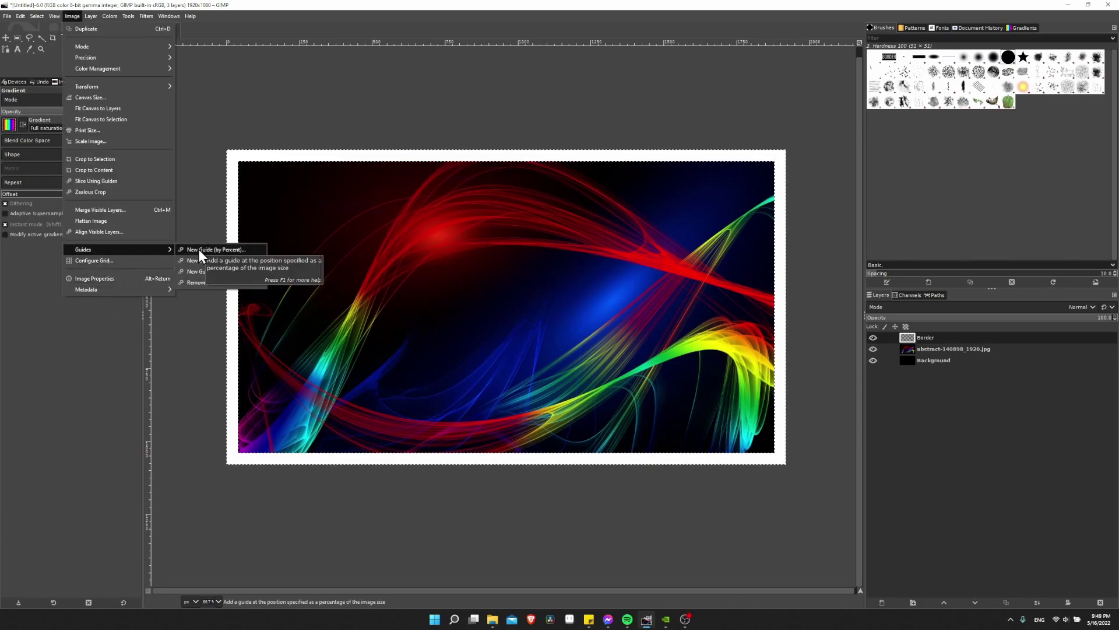
pyautogui.click(198, 249)
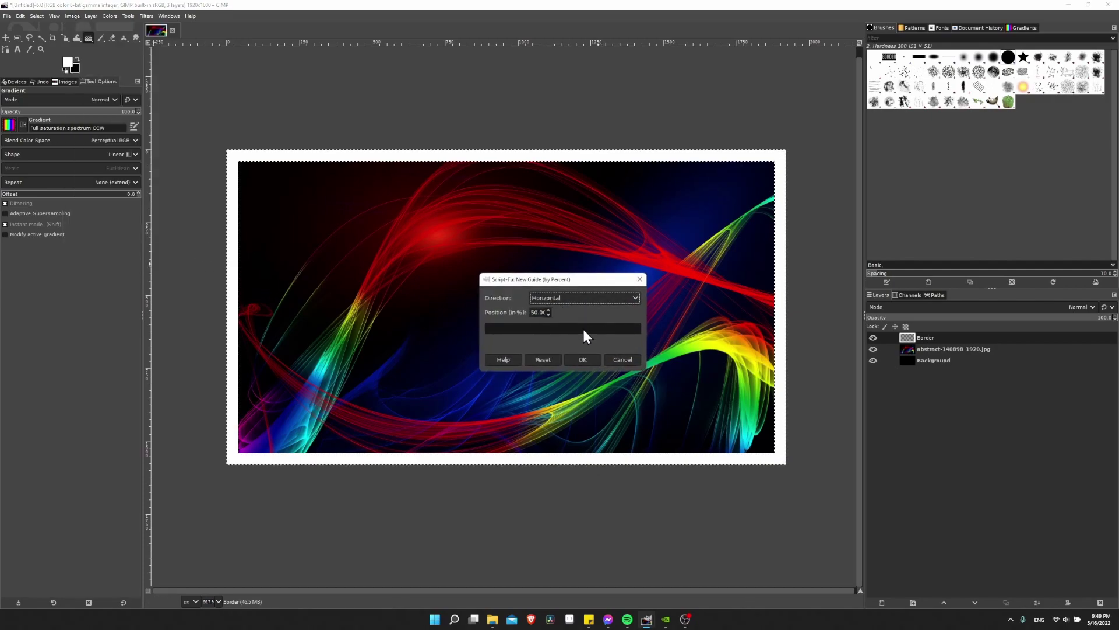
pyautogui.click(583, 359)
# Add a second guide, vertical, at 50% of the image width
pyautogui.click(76, 15)
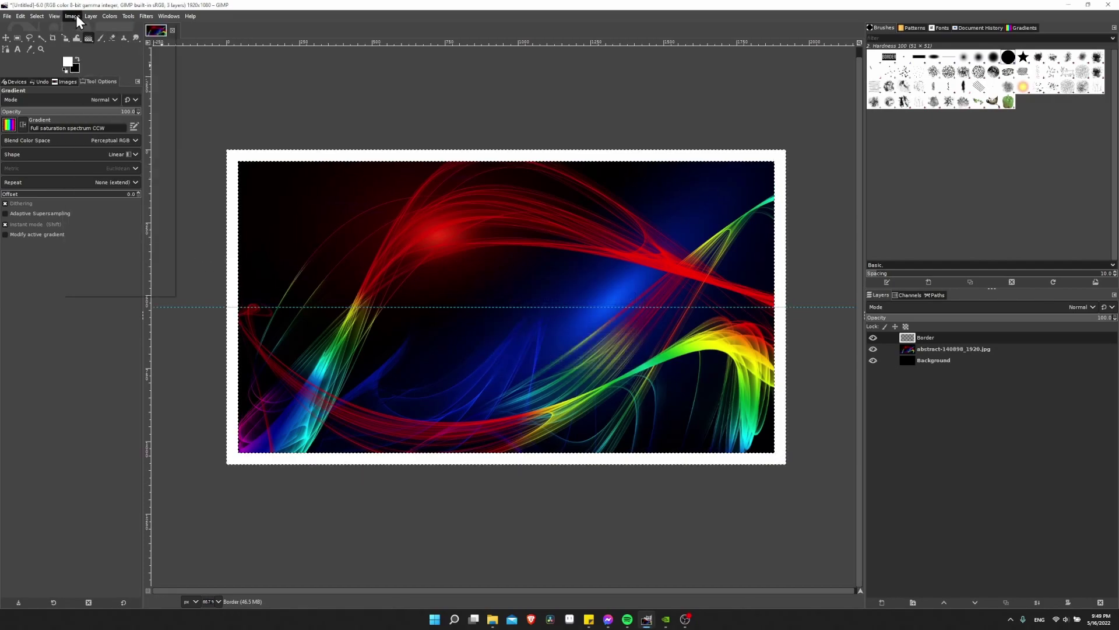
pyautogui.moveTo(150, 248)
pyautogui.click(208, 248)
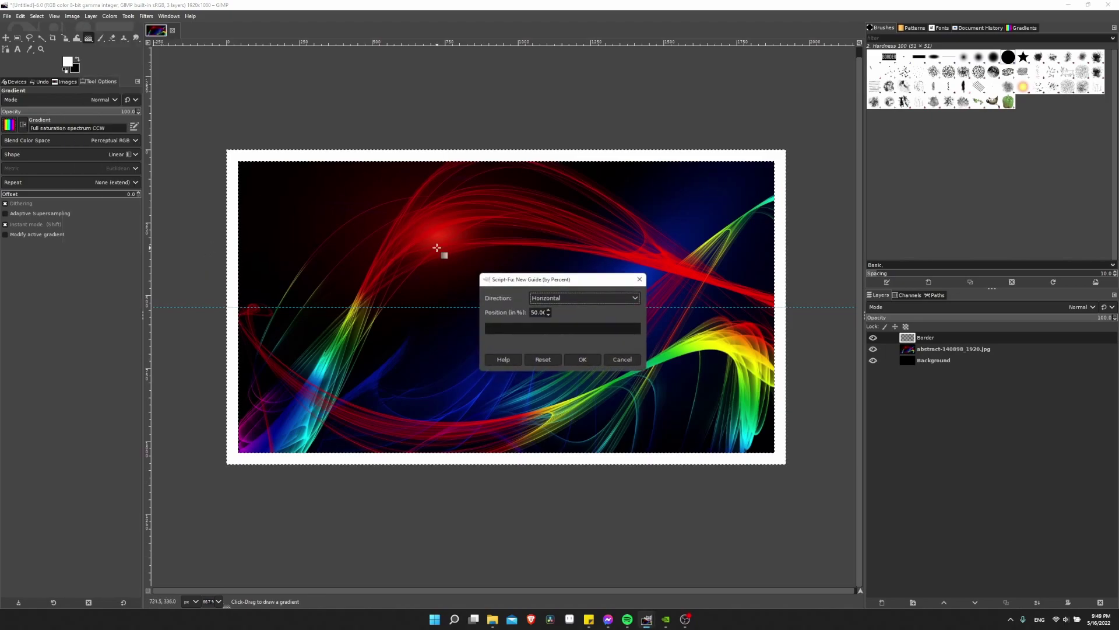
pyautogui.click(584, 297)
pyautogui.click(584, 323)
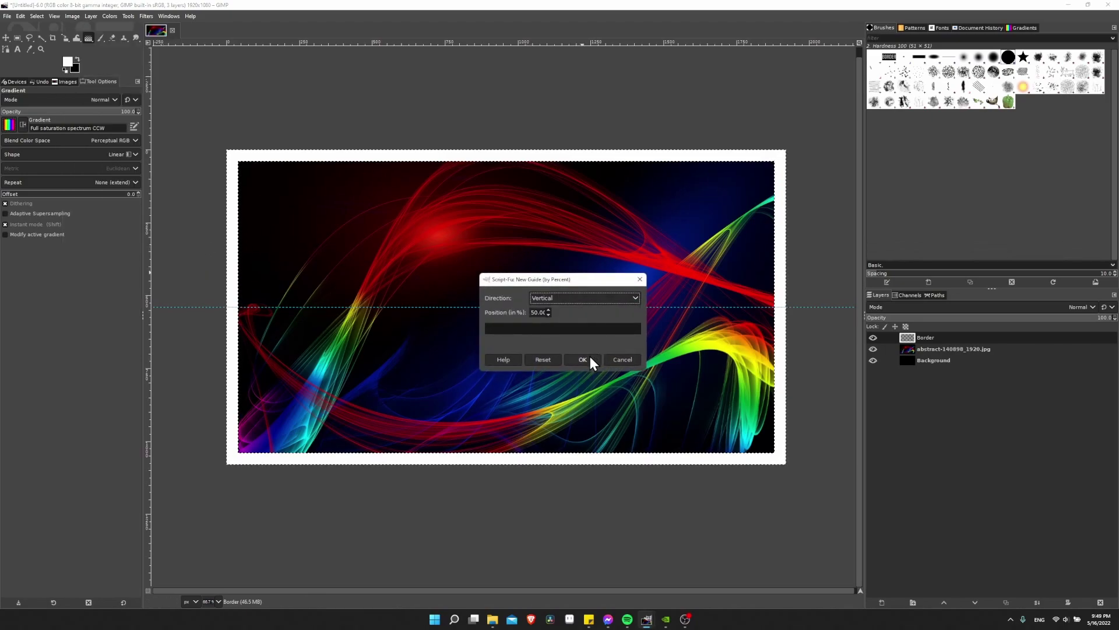
pyautogui.click(590, 359)
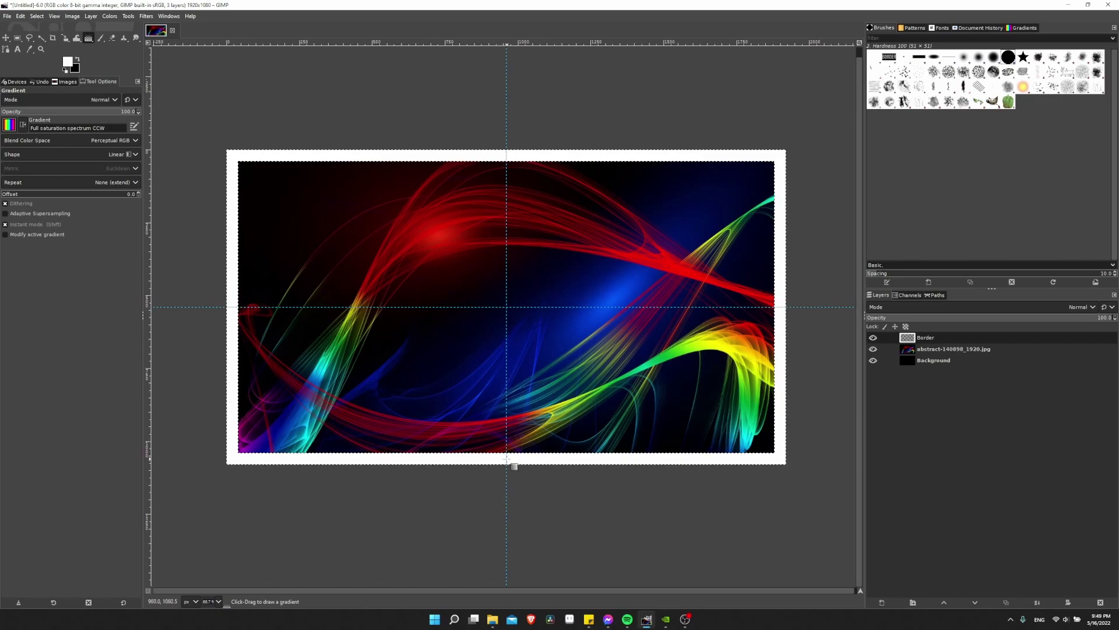
pyautogui.click(506, 459)
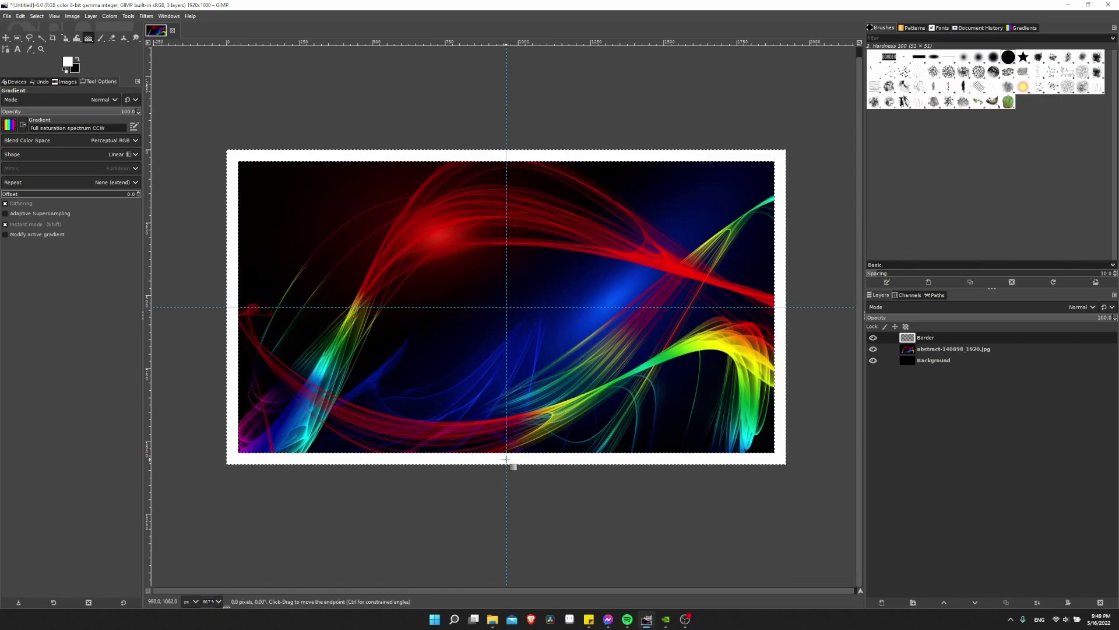
pyautogui.moveTo(506, 459); pyautogui.dragTo(505, 153)
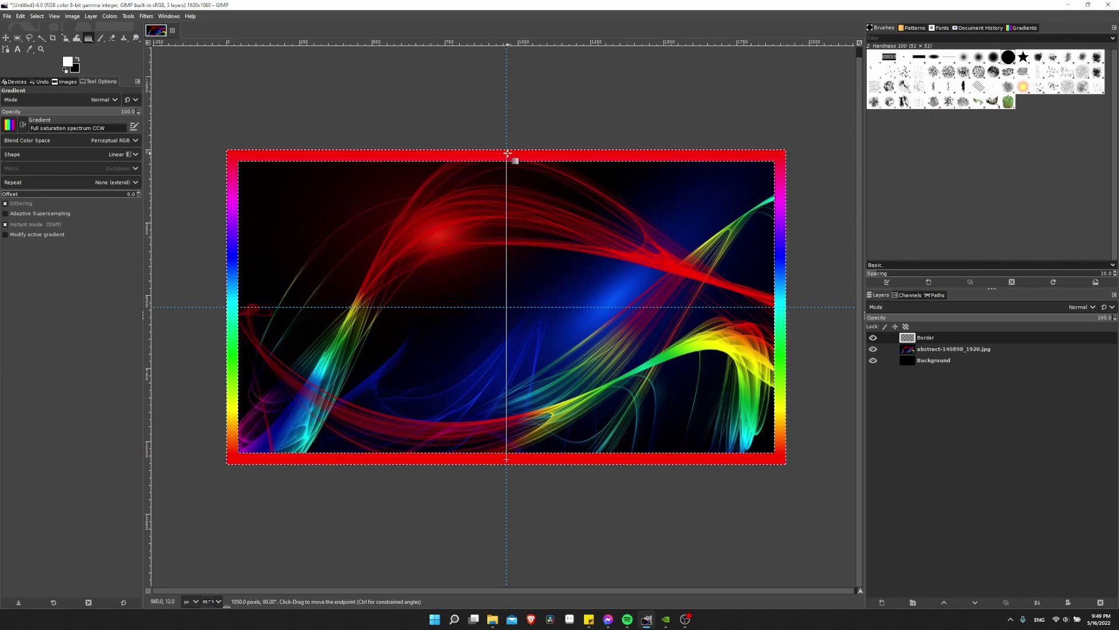
pyautogui.moveTo(516, 177); pyautogui.dragTo(512, 457)
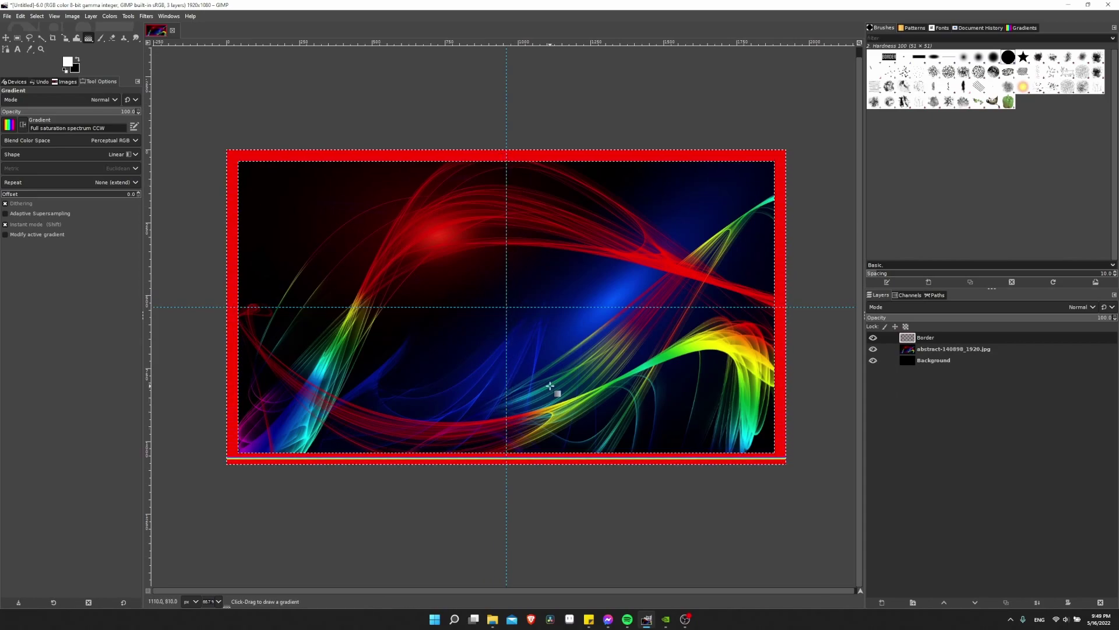
pyautogui.press('Escape')
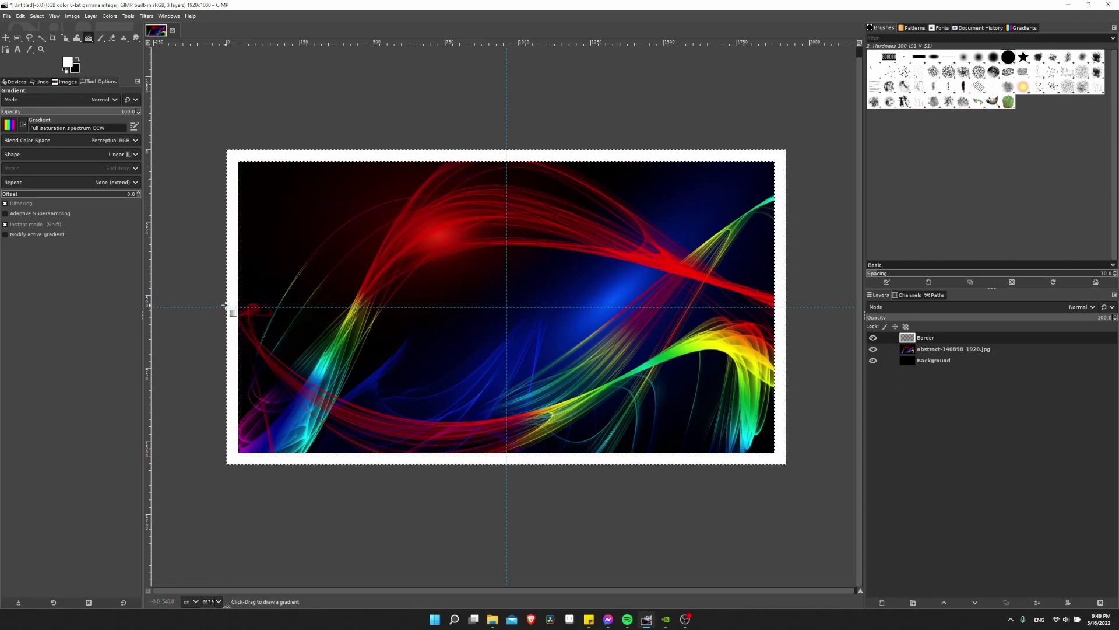
# Paint the spectrum gradient left to right across the border, redrawing it wider past both image edges
pyautogui.moveTo(230, 307); pyautogui.dragTo(741, 307)
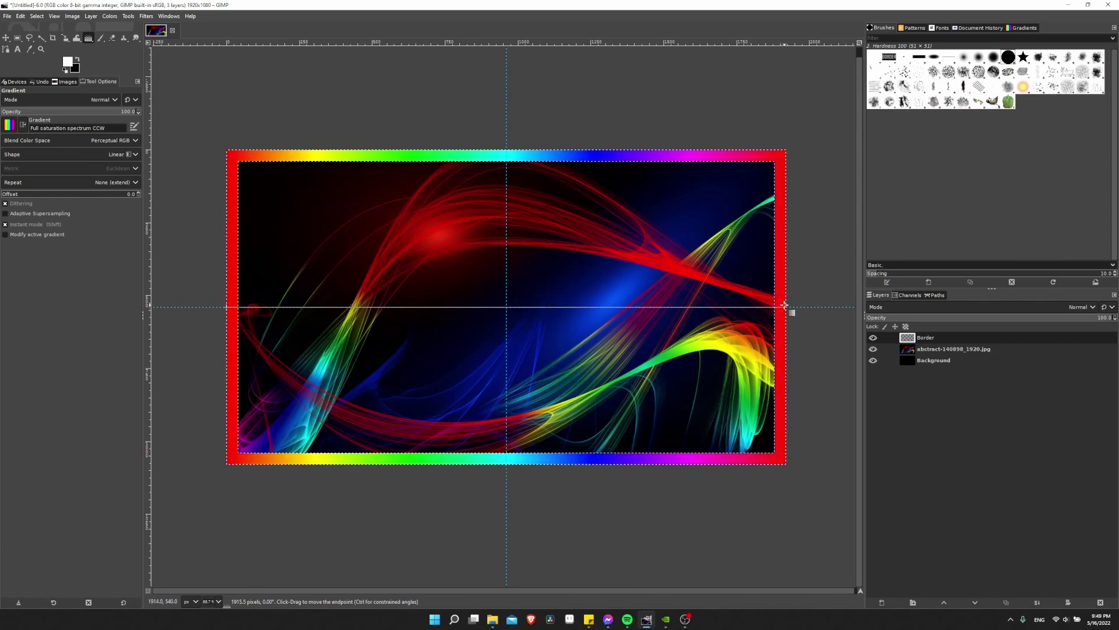
pyautogui.press('Return')
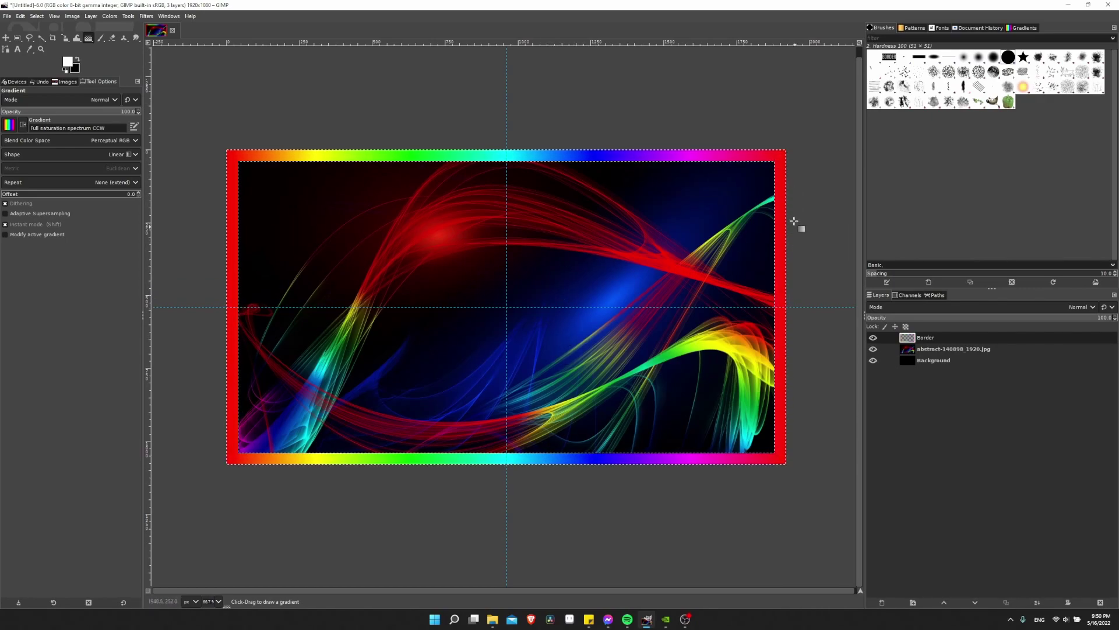
pyautogui.scroll(-1, 785, 250)
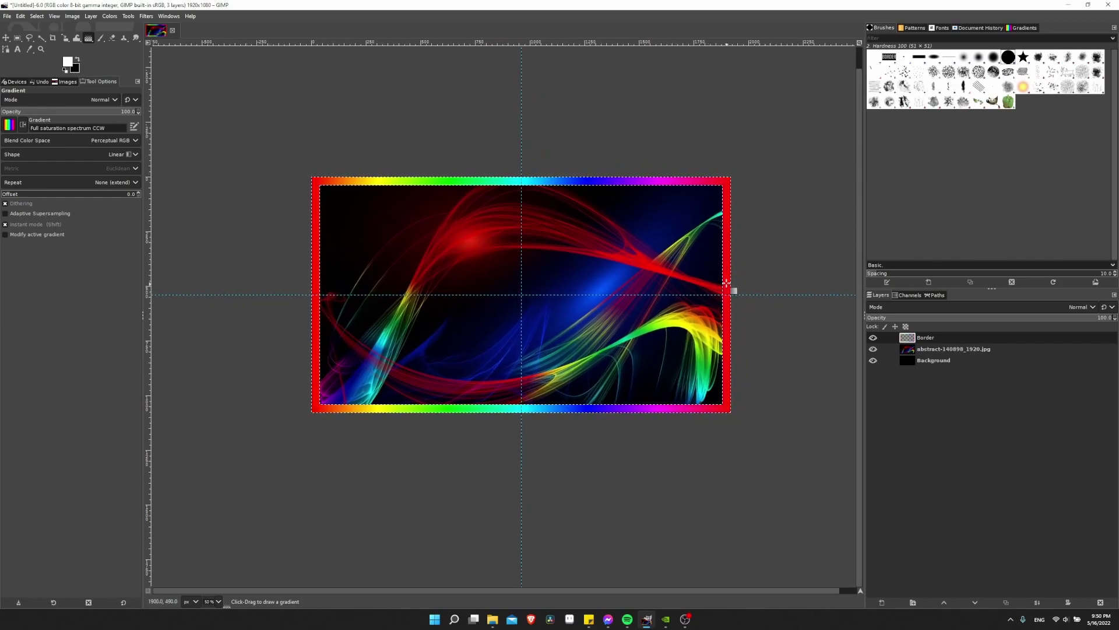
pyautogui.click(185, 295)
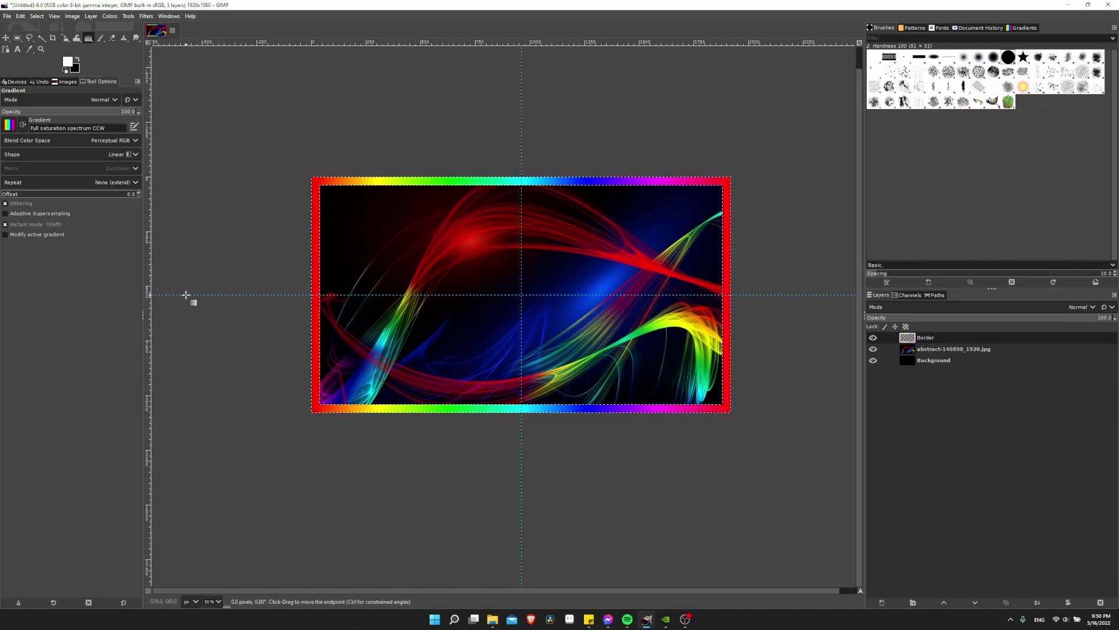
pyautogui.moveTo(185, 295); pyautogui.dragTo(809, 296)
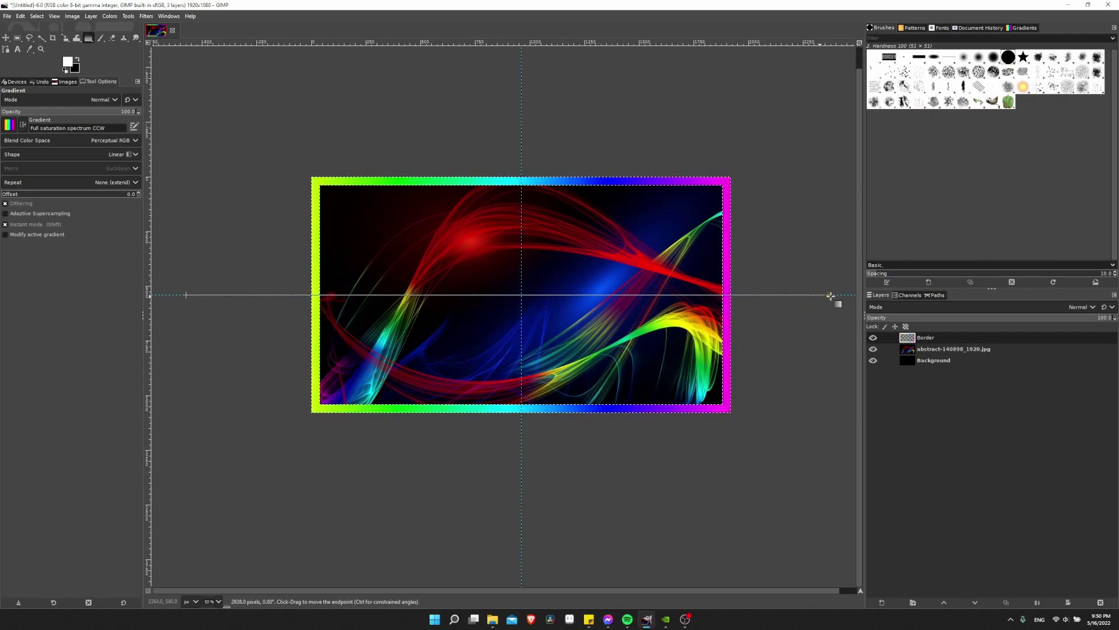
pyautogui.press('z')
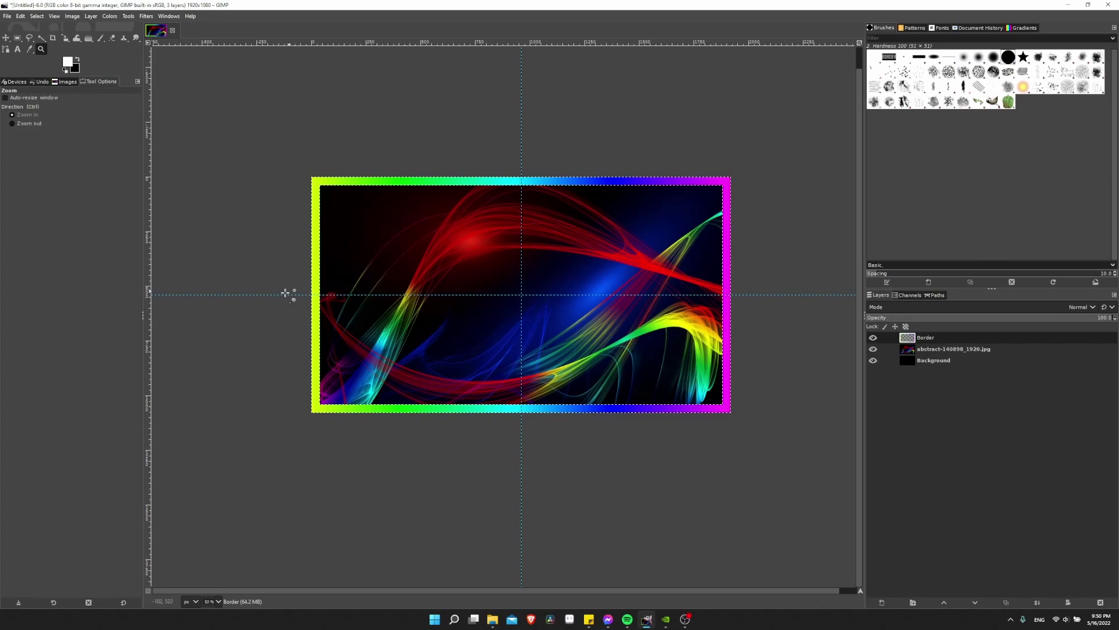
# Redraw the border gradient horizontally, orange at left through cyan to red at right, after trying a diagonal
pyautogui.click(88, 38)
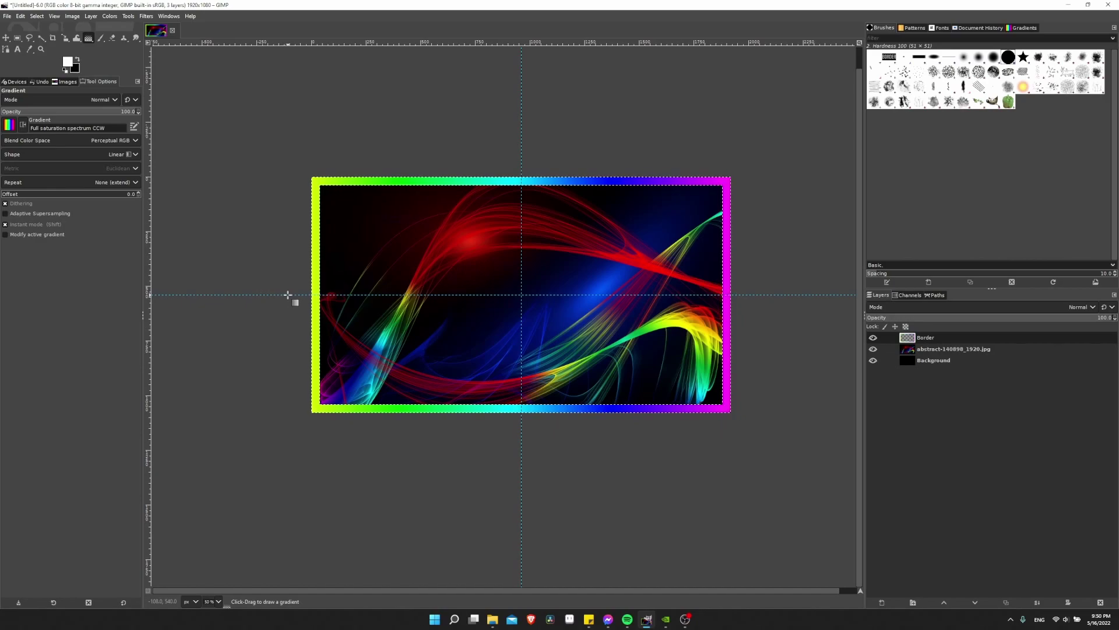
pyautogui.moveTo(288, 295); pyautogui.dragTo(423, 297)
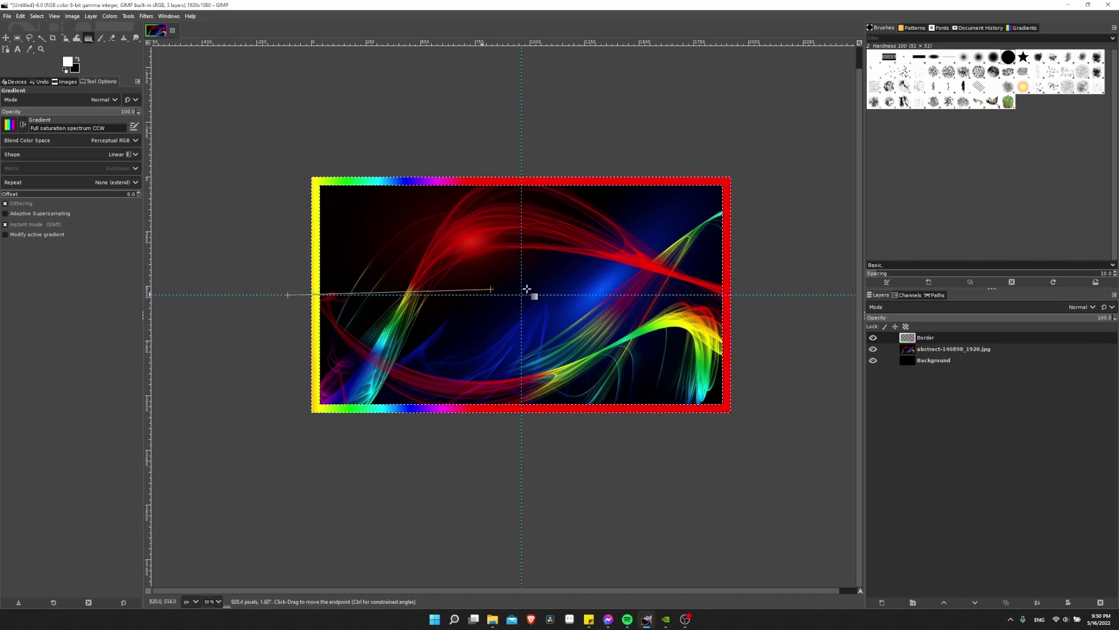
pyautogui.moveTo(527, 289); pyautogui.dragTo(744, 294)
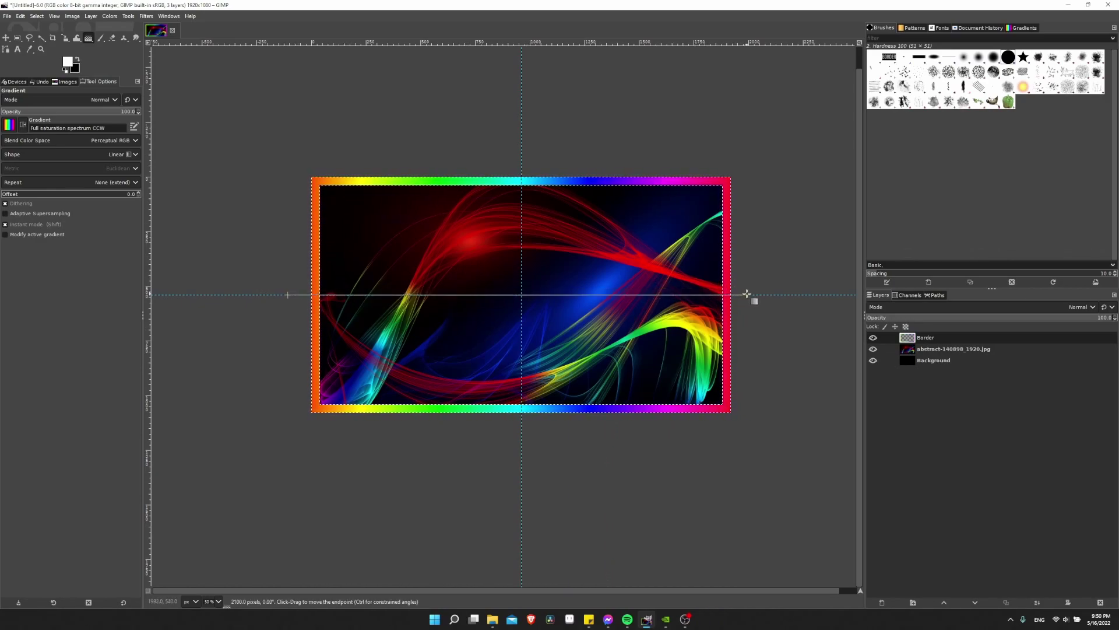
pyautogui.press('Return')
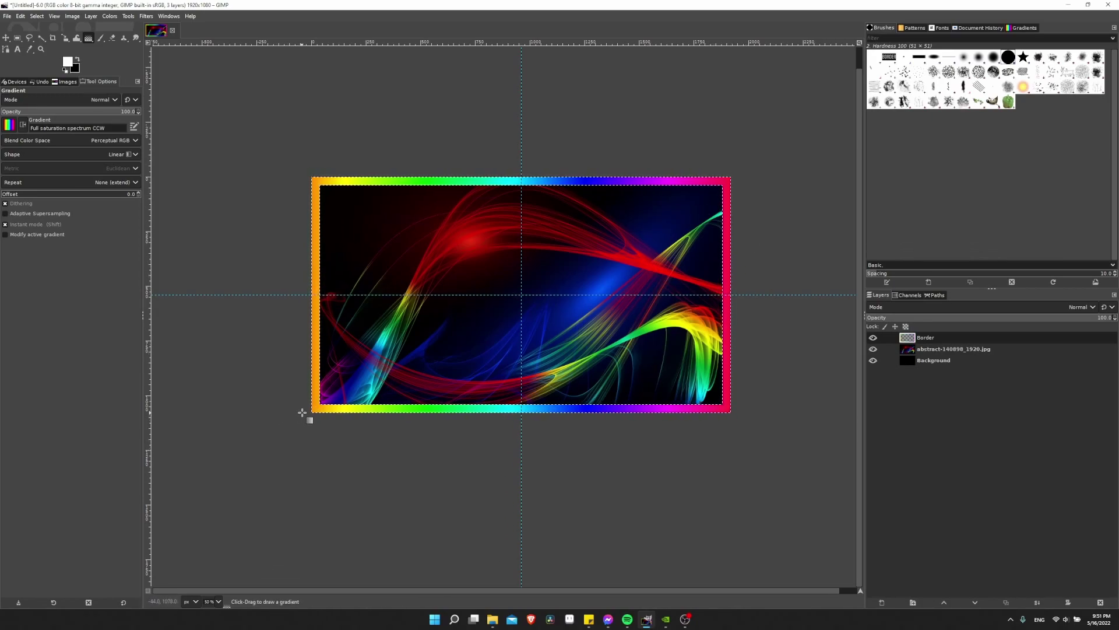
pyautogui.moveTo(310, 413); pyautogui.dragTo(730, 177)
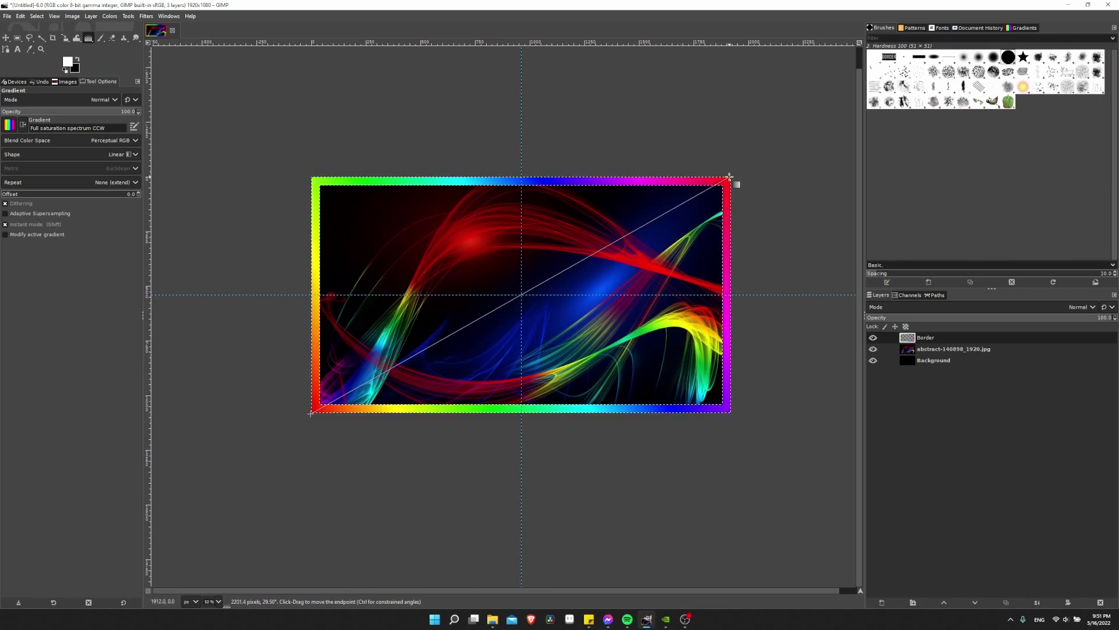
pyautogui.press('Return')
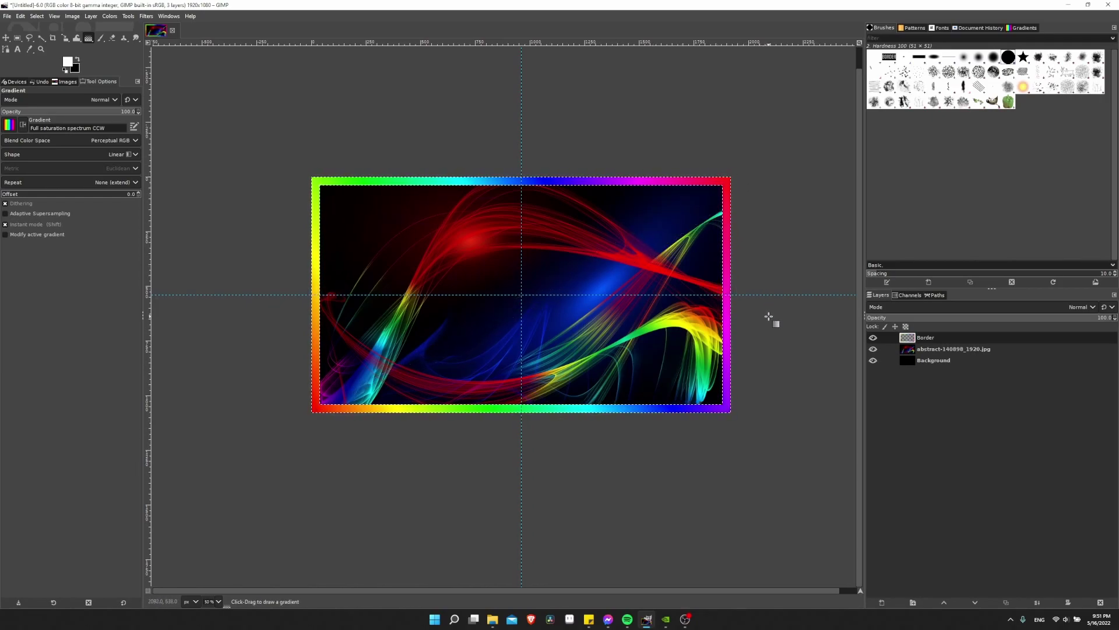
pyautogui.moveTo(306, 217)
pyautogui.mouseDown()
pyautogui.moveTo(529, 237)
pyautogui.moveTo(609, 195)
pyautogui.moveTo(738, 218)
pyautogui.mouseUp()
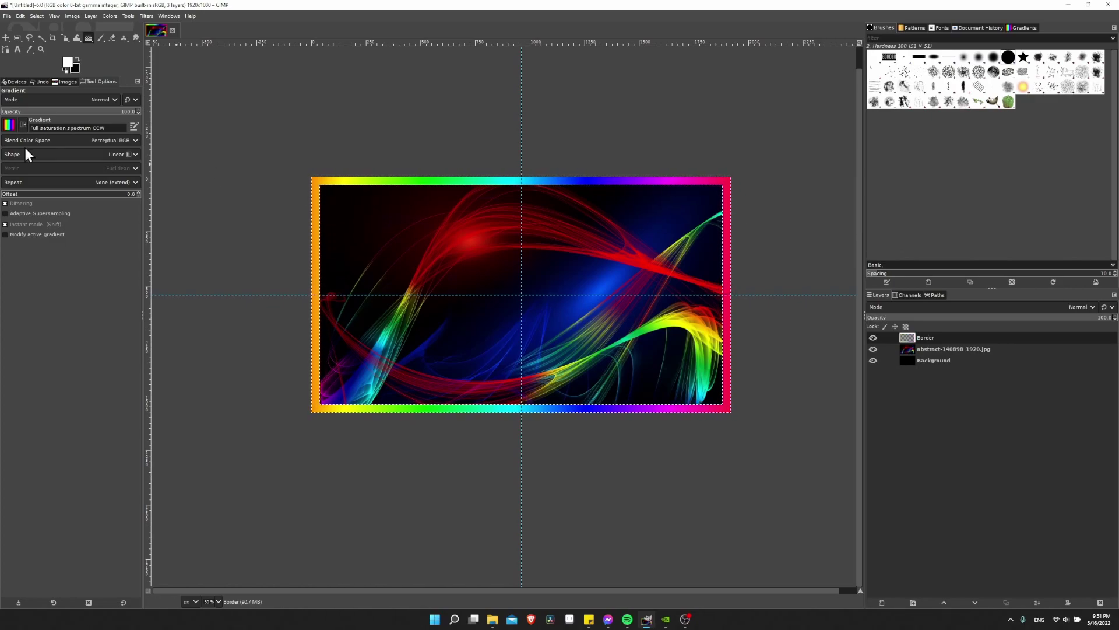
# Choose the Skyline gradient and drag it diagonally from the frame's bottom-left to top-right corner
pyautogui.click(9, 125)
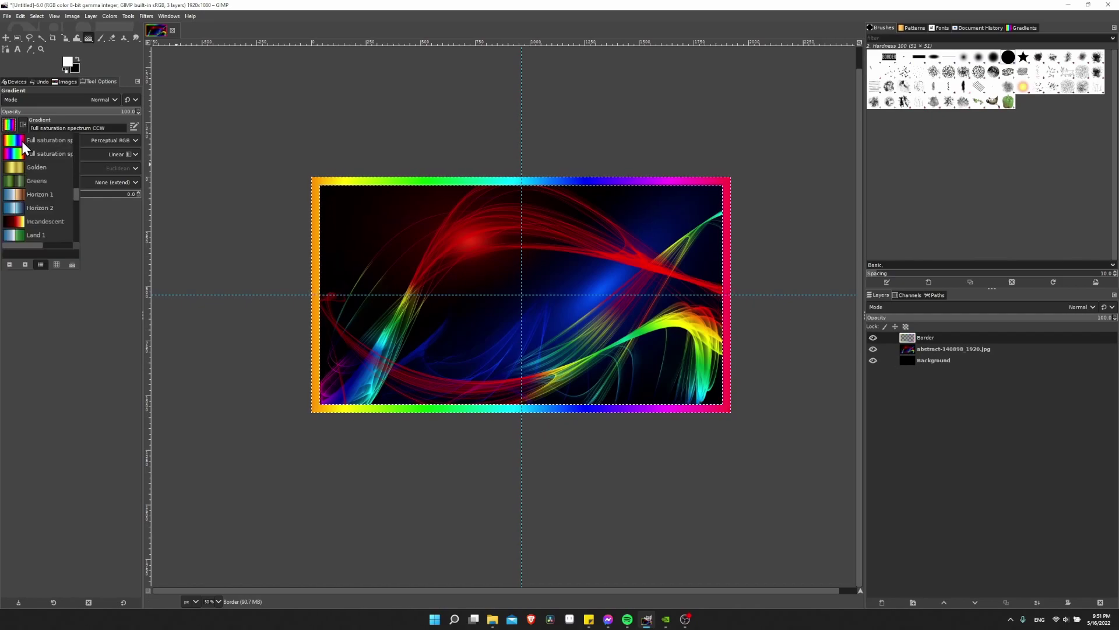
pyautogui.moveTo(74, 194); pyautogui.dragTo(79, 225)
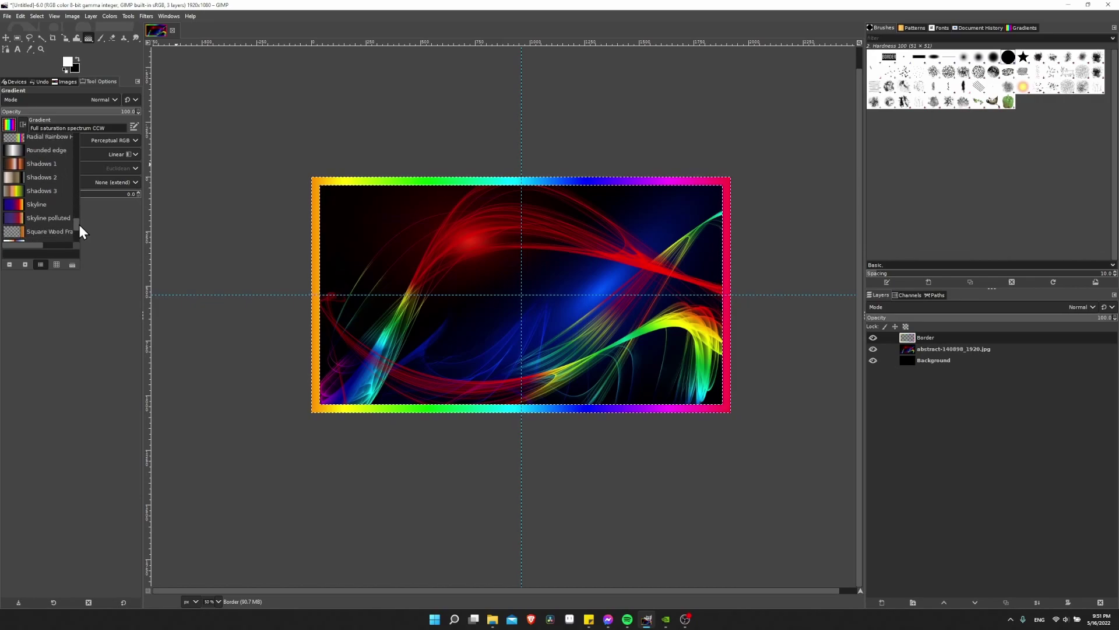
pyautogui.click(60, 211)
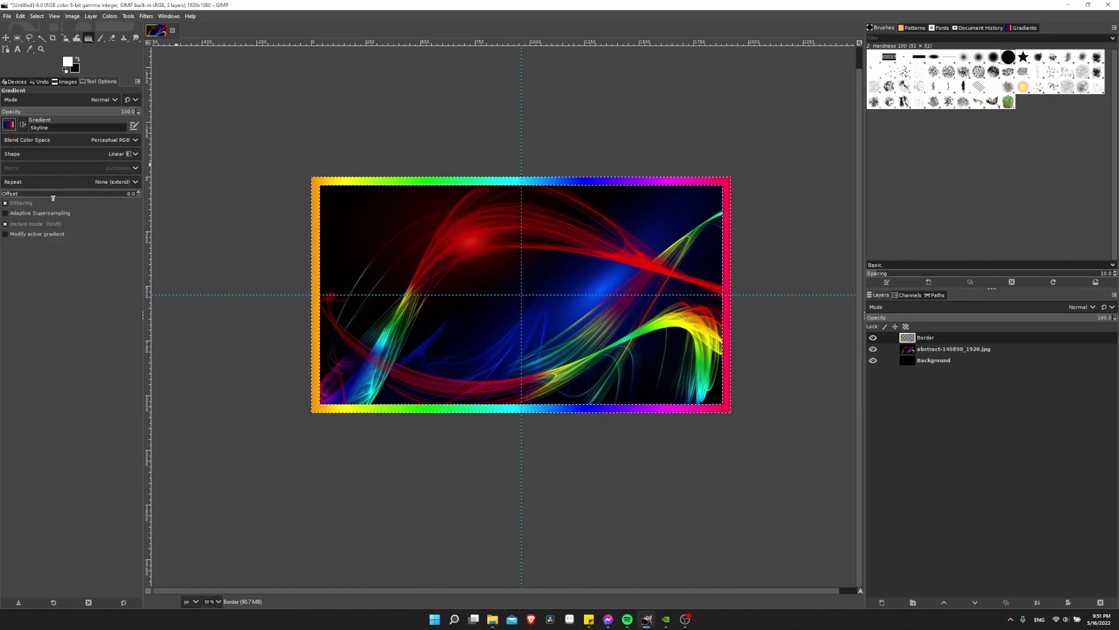
pyautogui.click(311, 413)
pyautogui.moveTo(311, 413); pyautogui.dragTo(763, 153)
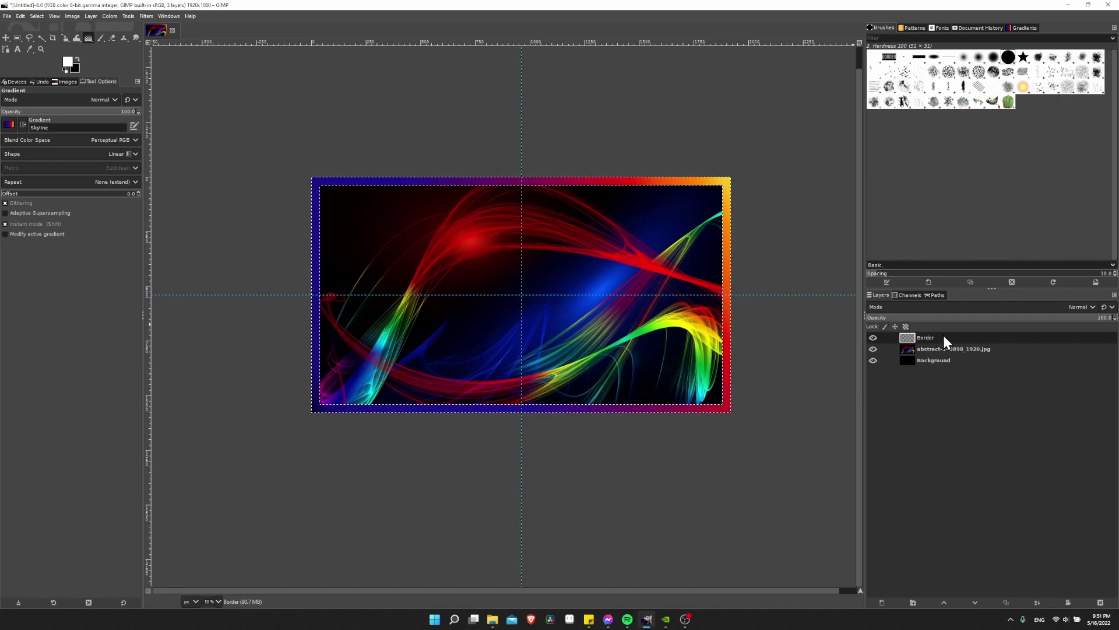
# Duplicate the Border layer and open Colors > Hue-Chroma for Border copy
pyautogui.rightClick(918, 337)
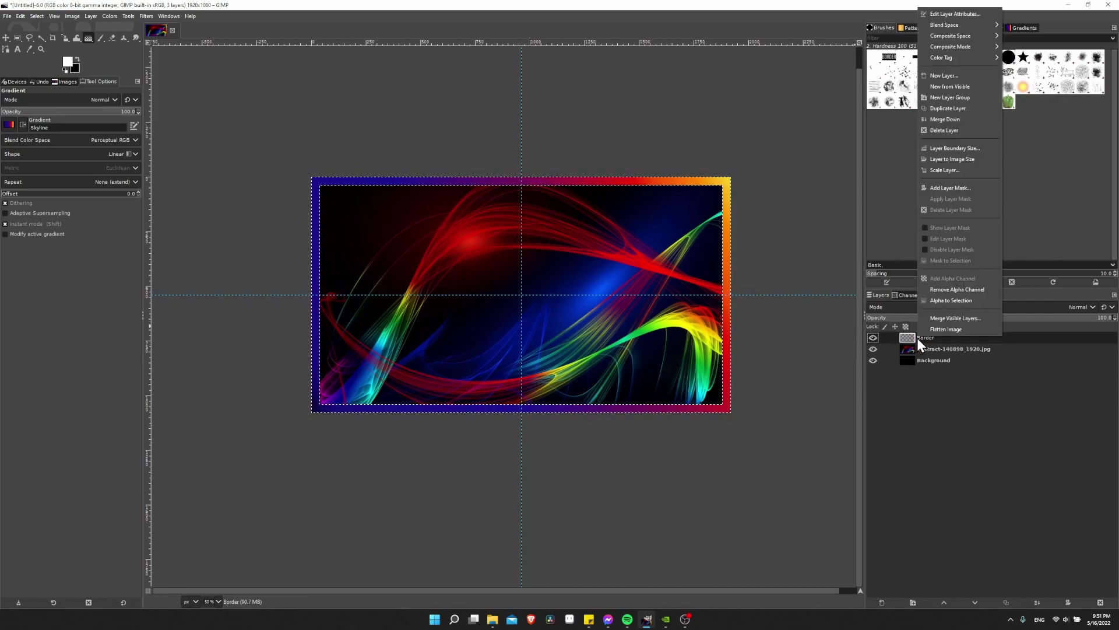
pyautogui.click(962, 107)
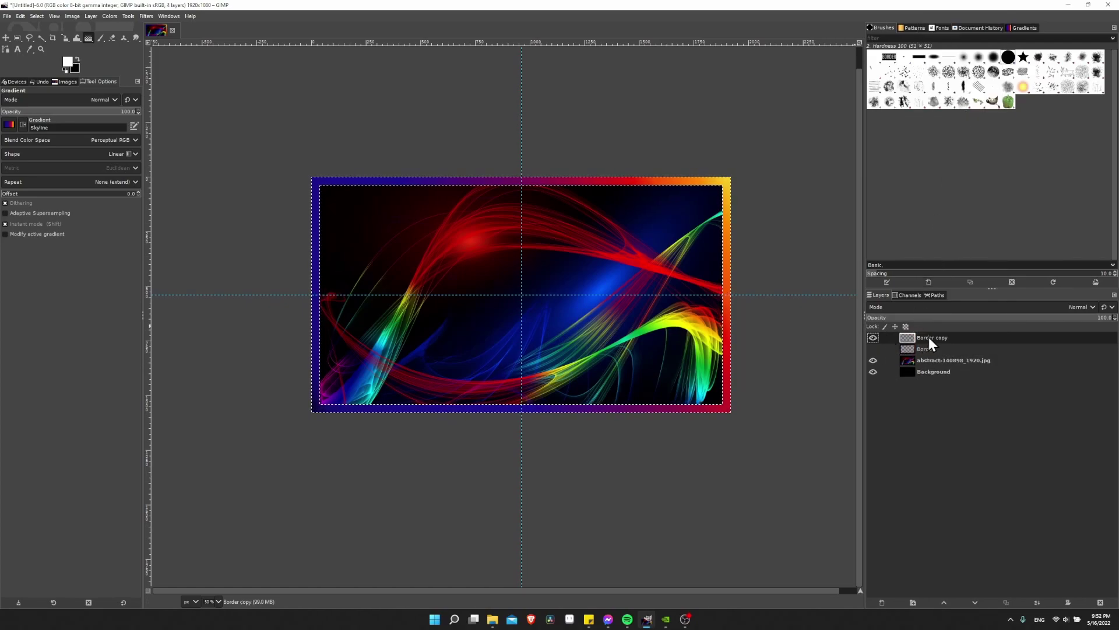
pyautogui.click(111, 17)
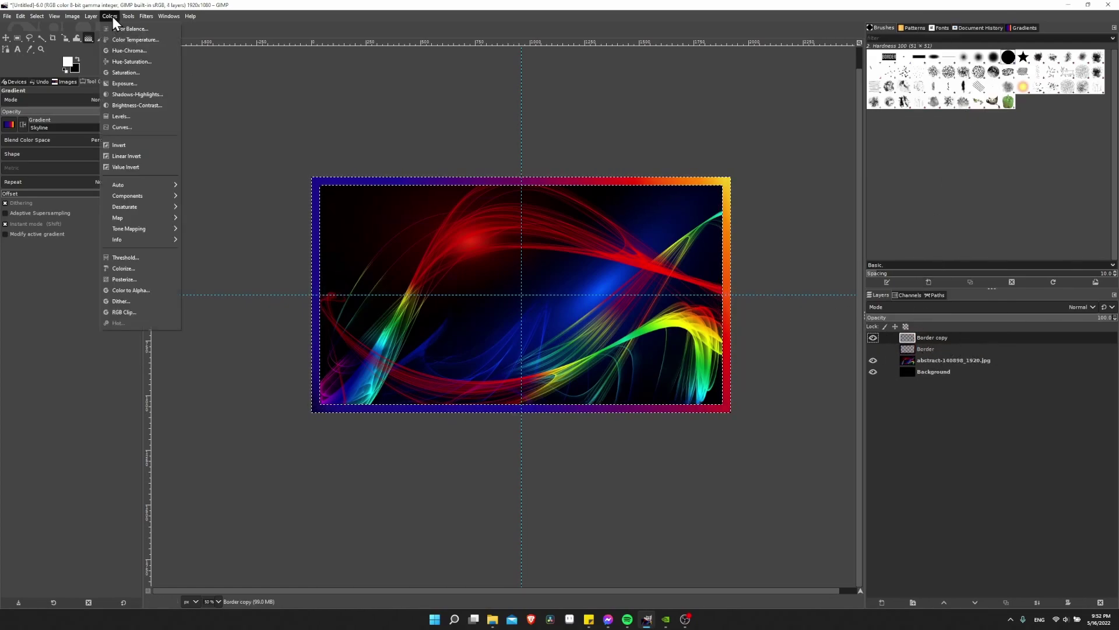
pyautogui.click(121, 50)
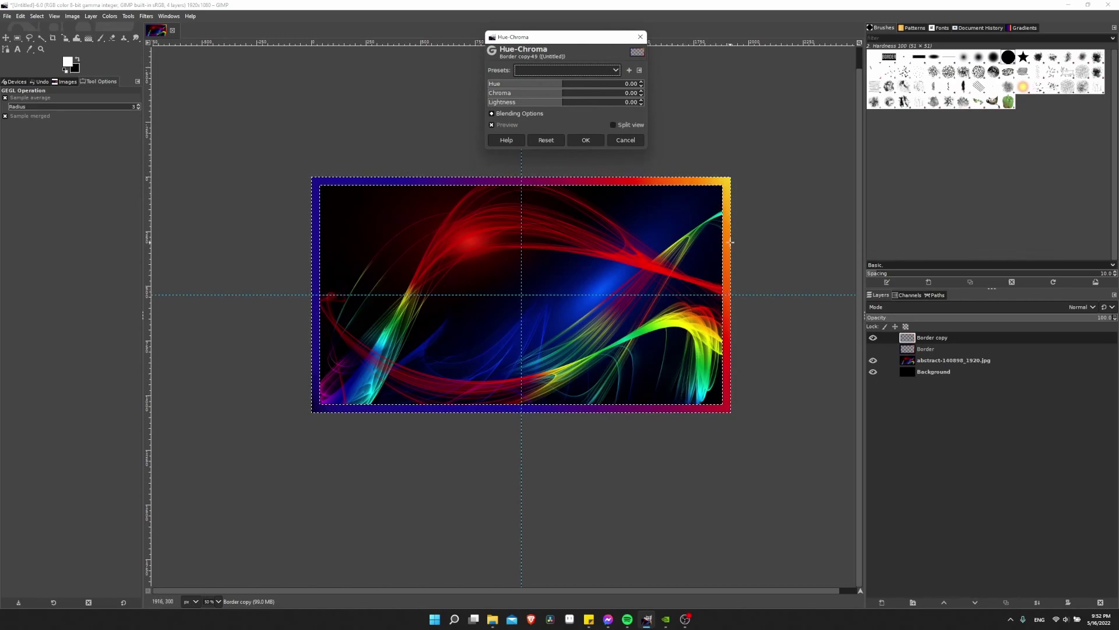
# Try out different Hue, Lightness and Chroma slider values on the Border copy frame
pyautogui.click(576, 83)
pyautogui.moveTo(582, 84); pyautogui.dragTo(593, 86)
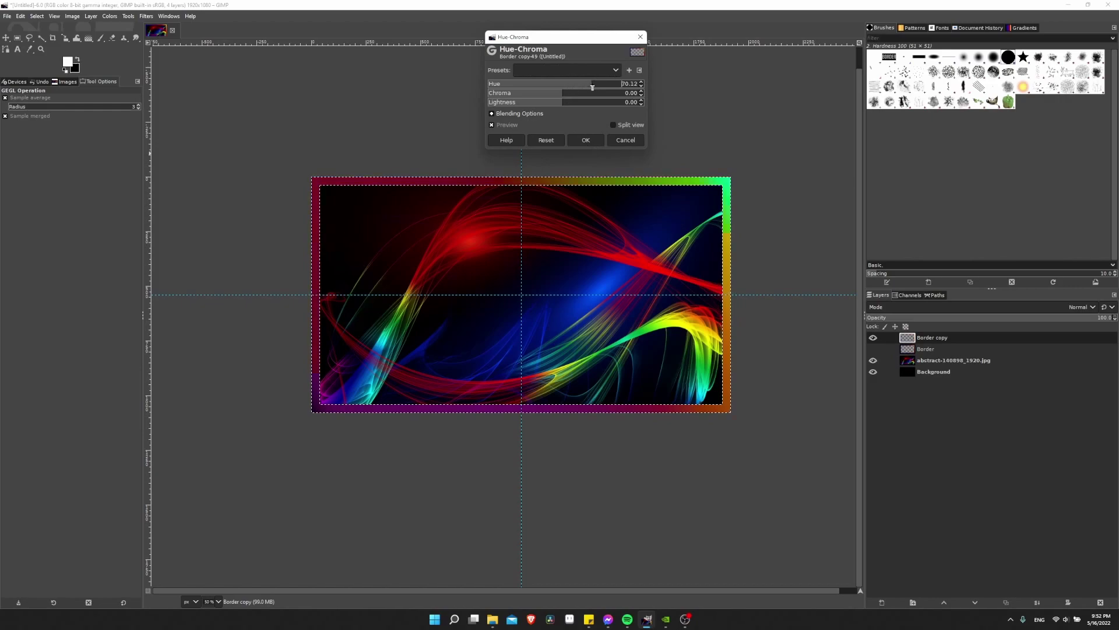
pyautogui.click(611, 87)
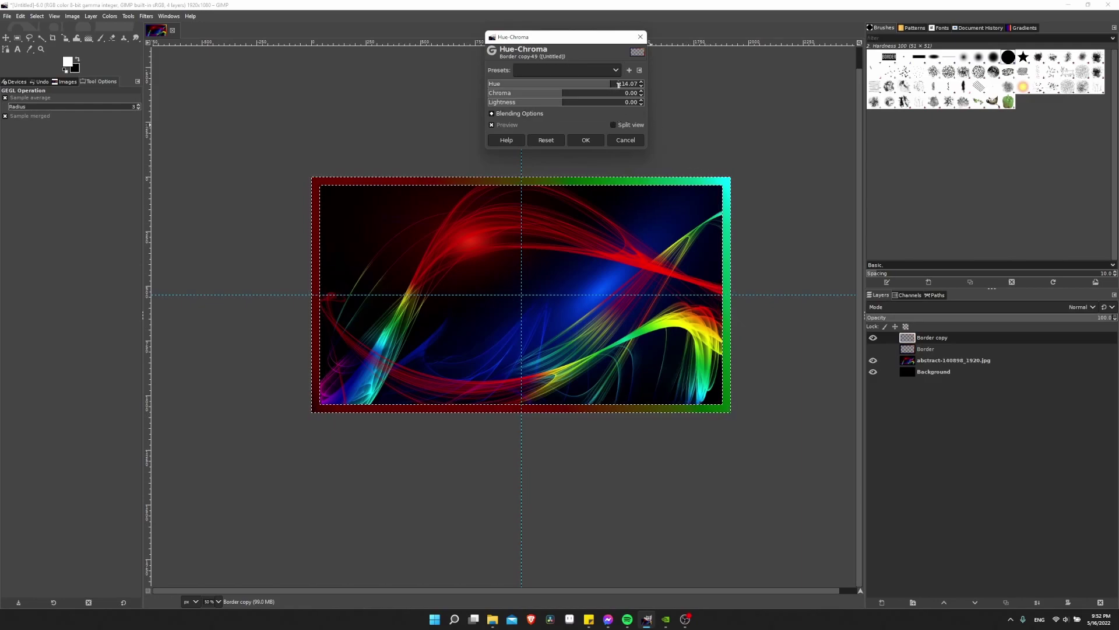
pyautogui.moveTo(618, 85); pyautogui.dragTo(636, 86)
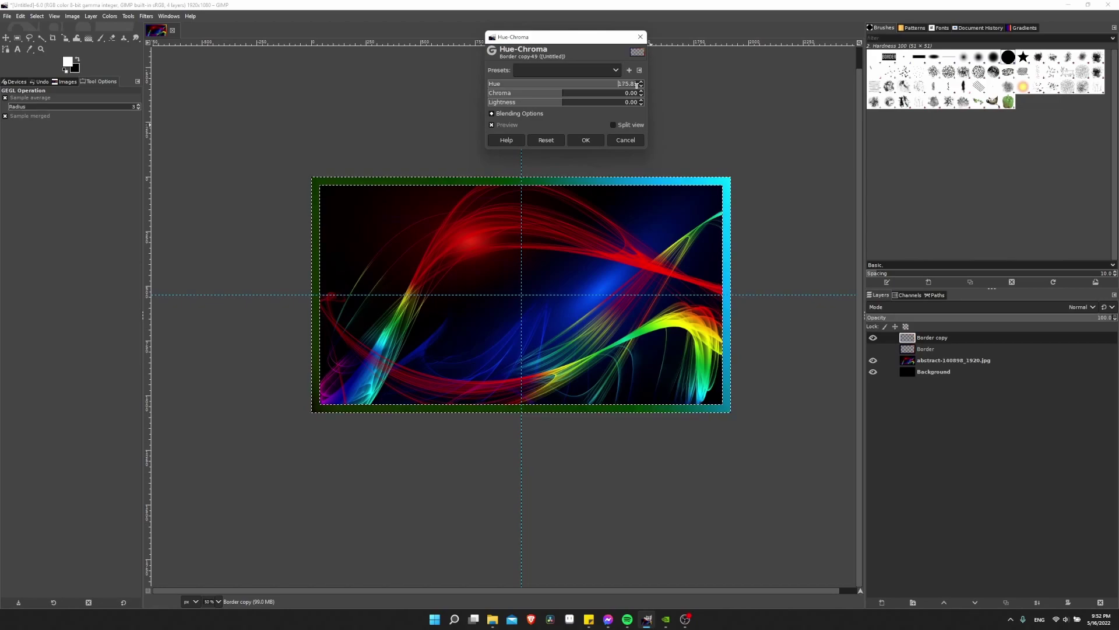
pyautogui.click(537, 85)
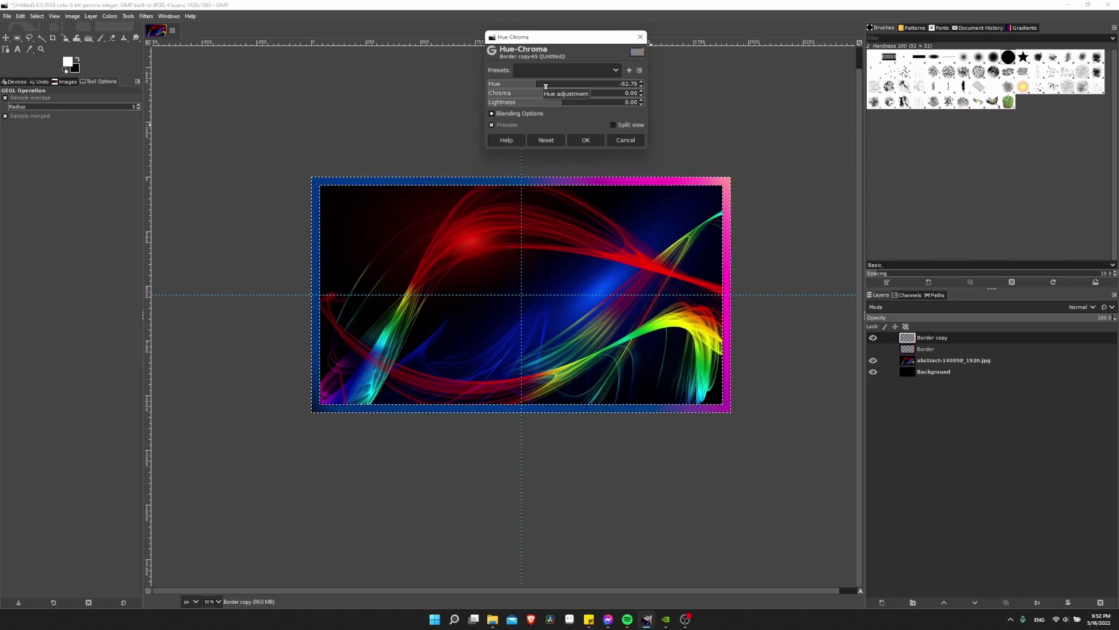
pyautogui.click(546, 85)
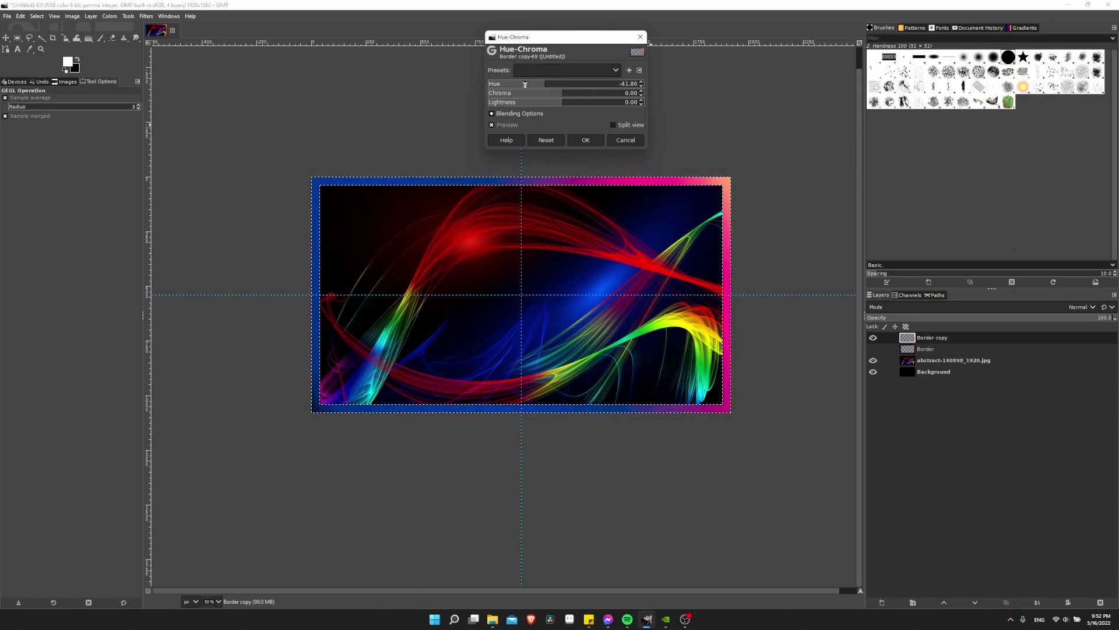
pyautogui.click(524, 85)
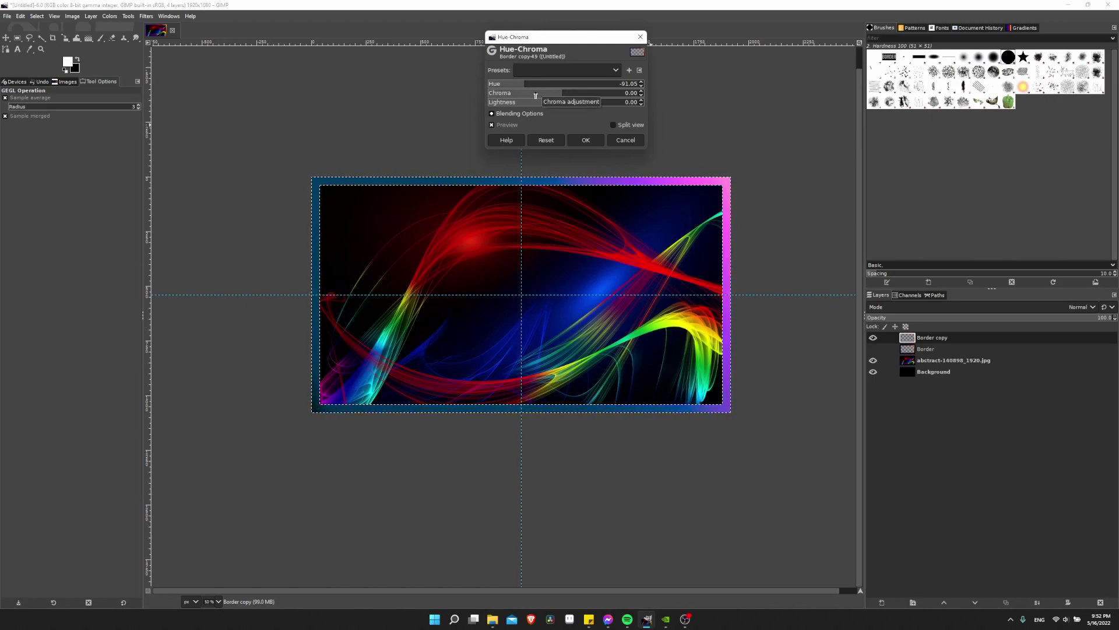
pyautogui.click(576, 102)
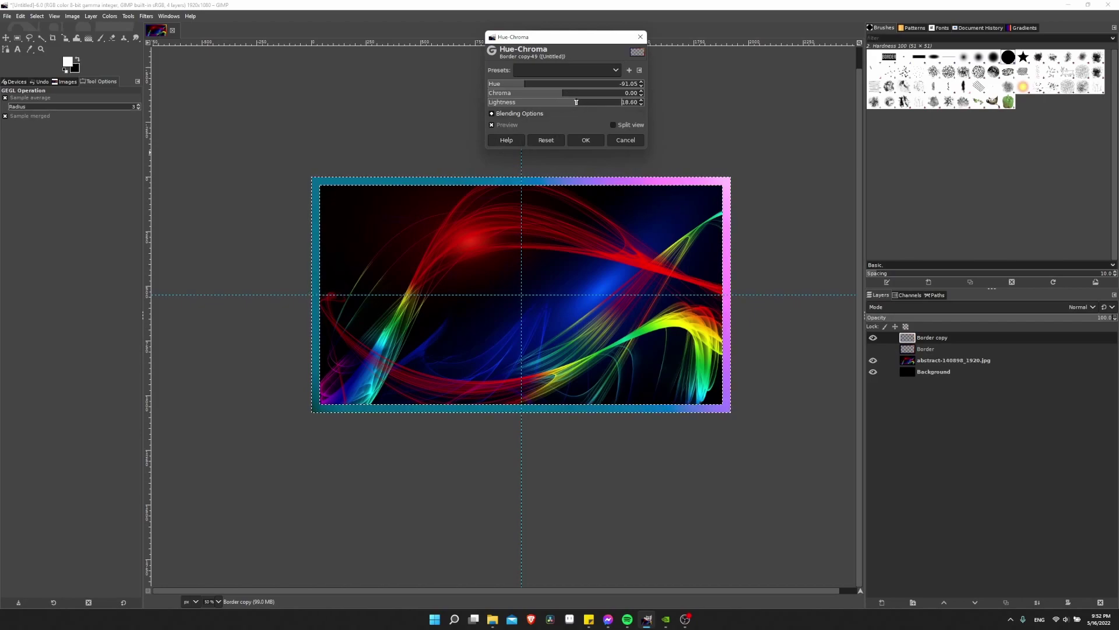
pyautogui.click(573, 93)
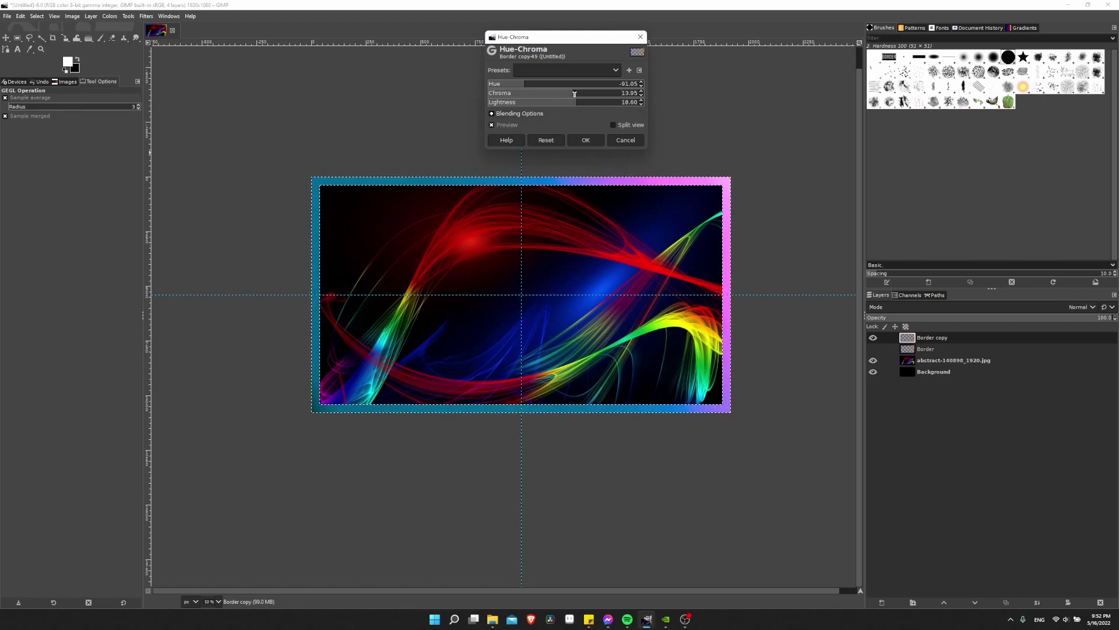
pyautogui.moveTo(573, 93); pyautogui.dragTo(603, 152)
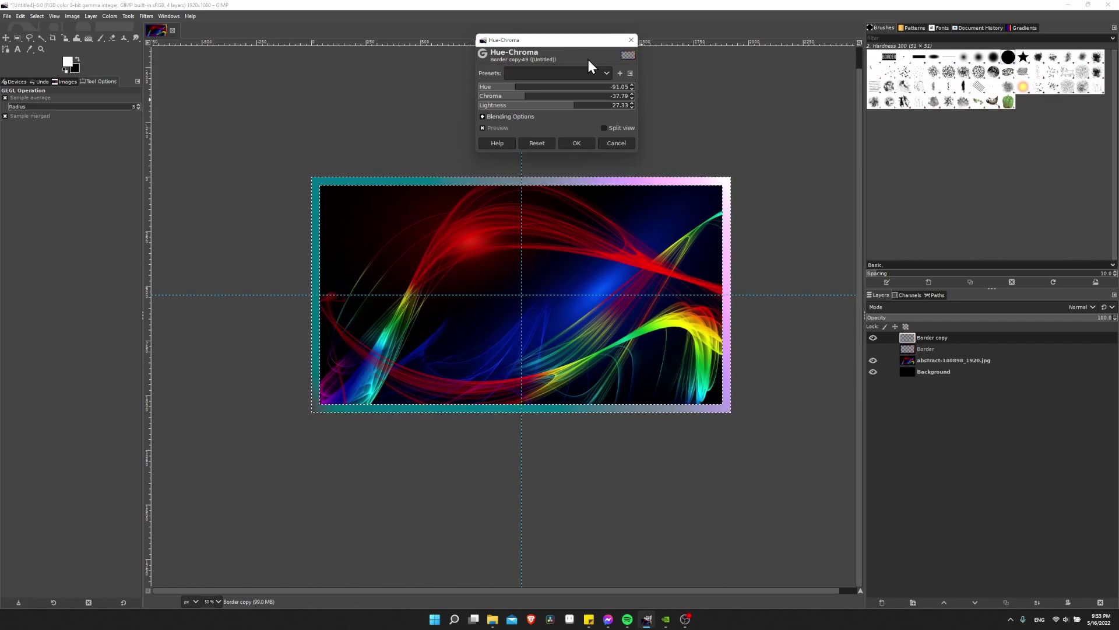
# Make the hue shift a positive 23.02 and apply Hue 23.02, Chroma -37.79, Lightness 27.33
pyautogui.click(545, 87)
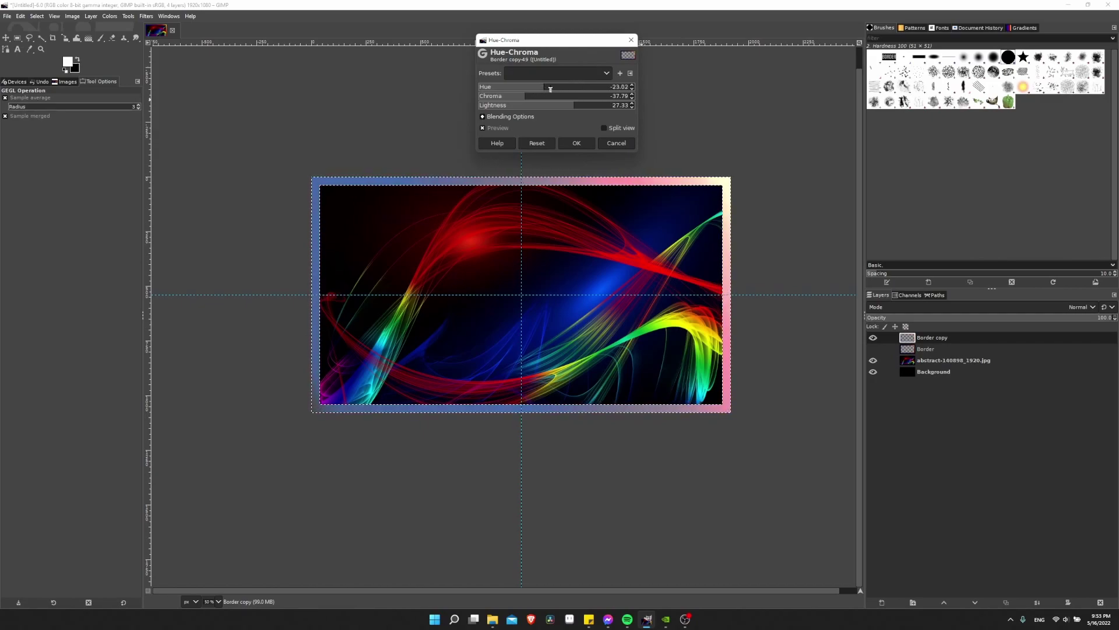
pyautogui.press('Delete')
pyautogui.press('Return')
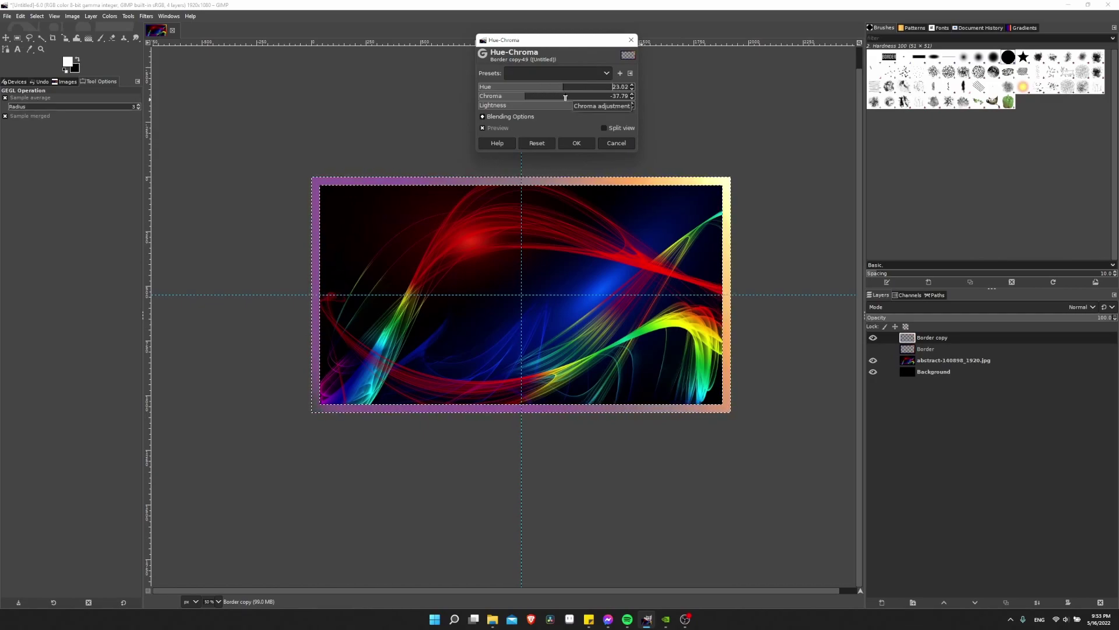
pyautogui.click(576, 143)
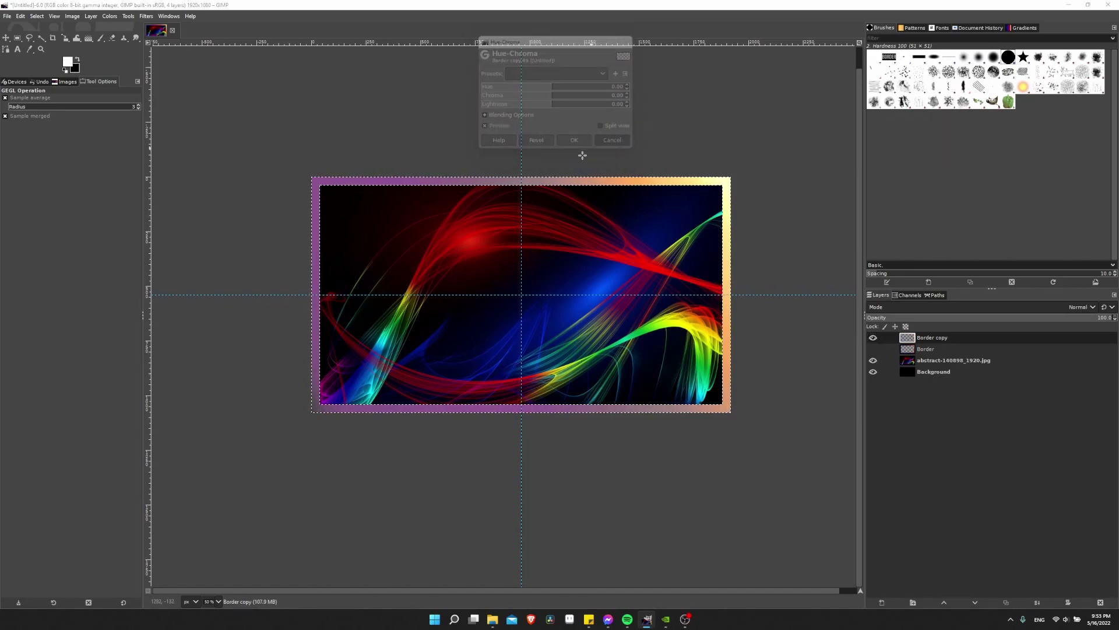
# Hide Border copy, make Border active, and pick the Full saturation spectrum CCW gradient
pyautogui.click(88, 38)
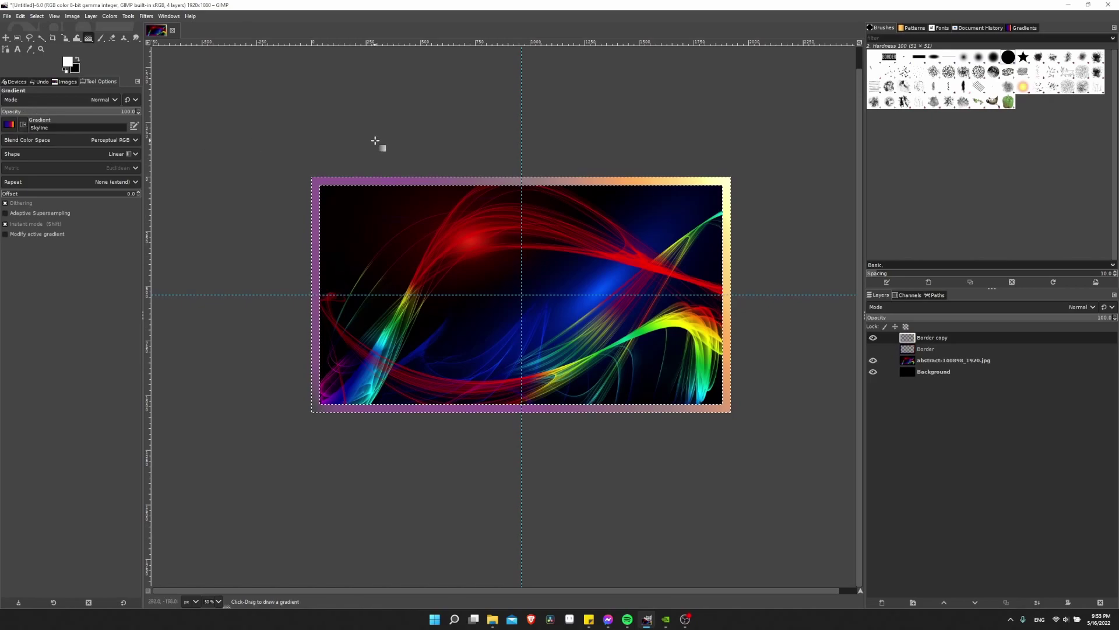
pyautogui.click(927, 349)
pyautogui.click(873, 337)
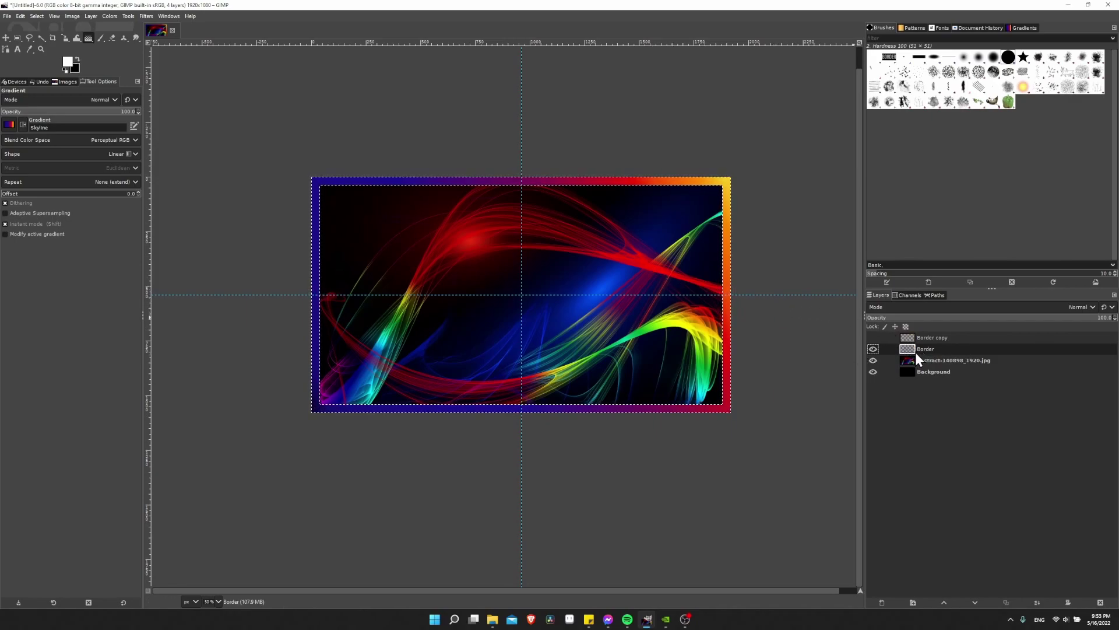
pyautogui.click(8, 124)
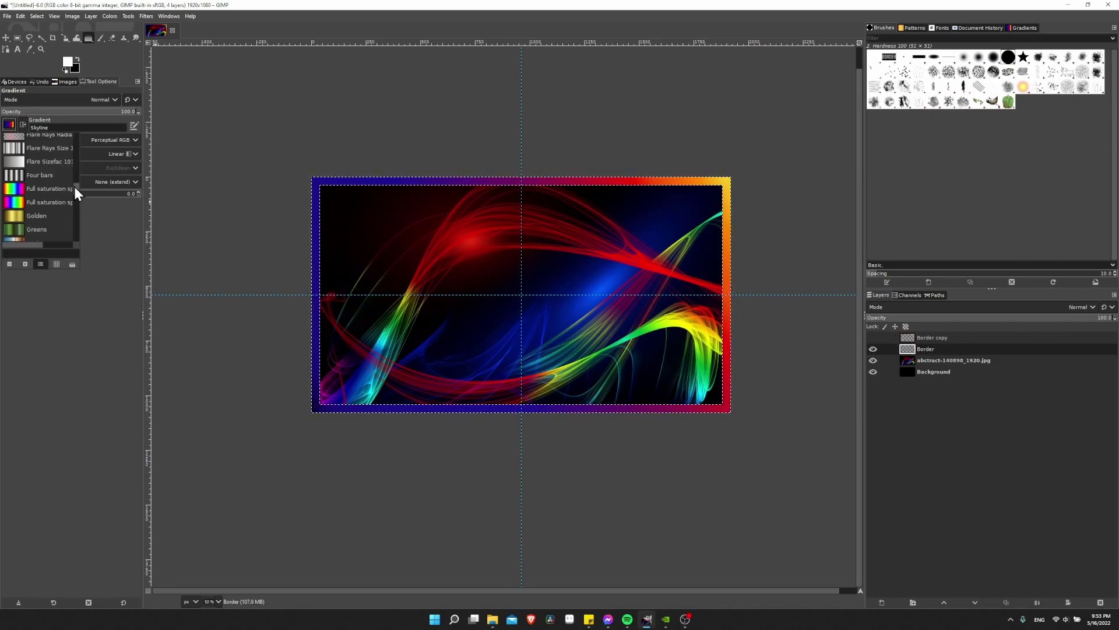
pyautogui.click(29, 189)
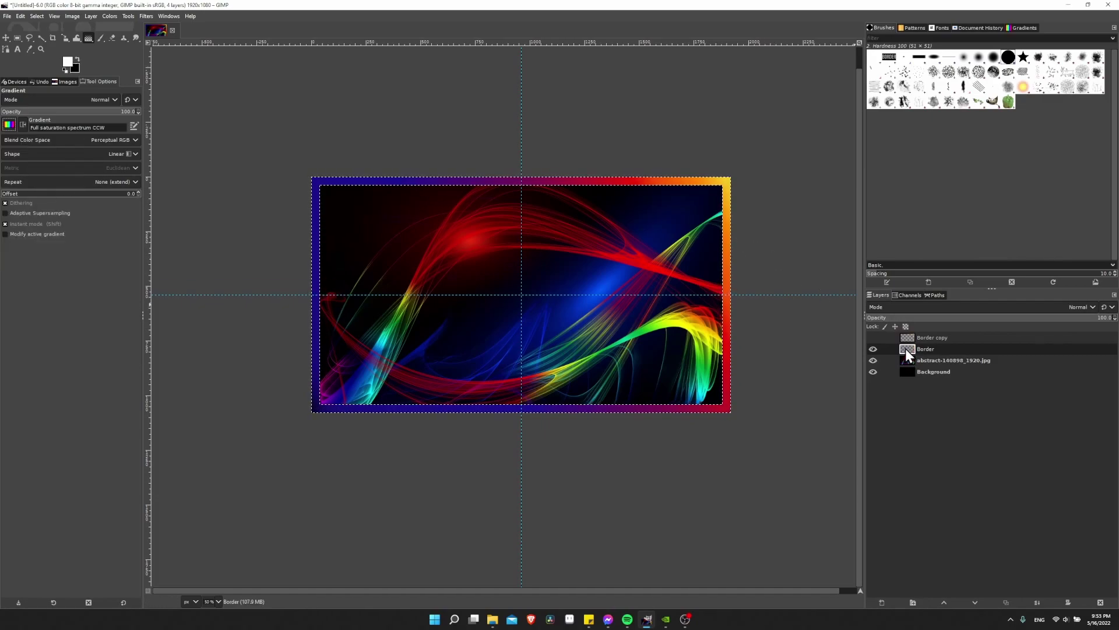
# Select Border's frame with Alpha to Selection and fill it with a lower-left to upper-right rainbow gradient
pyautogui.rightClick(923, 347)
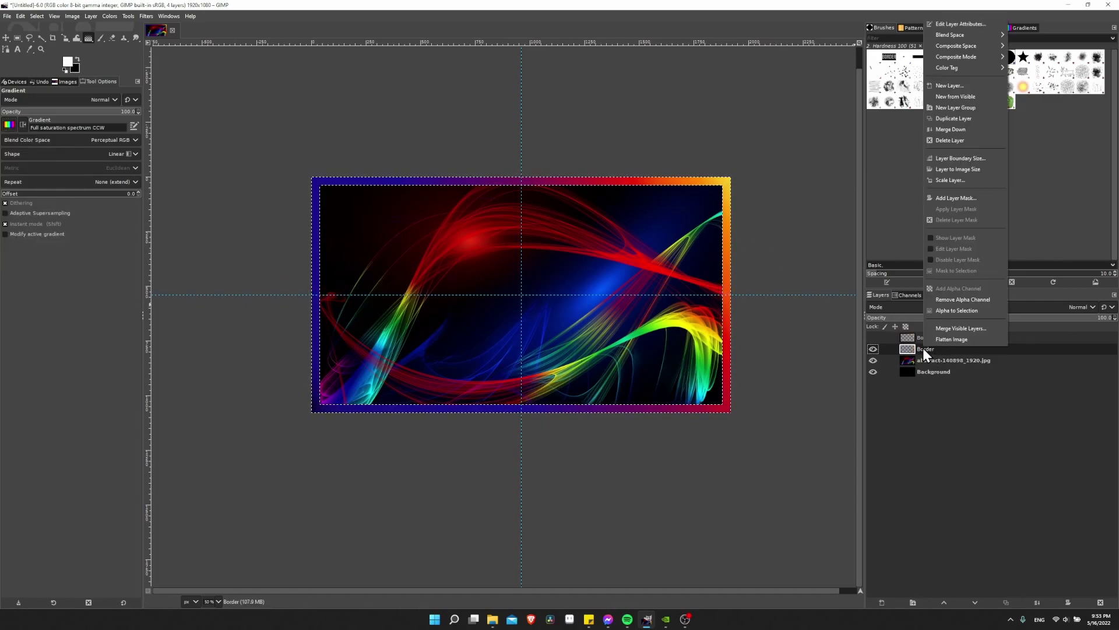
pyautogui.click(954, 310)
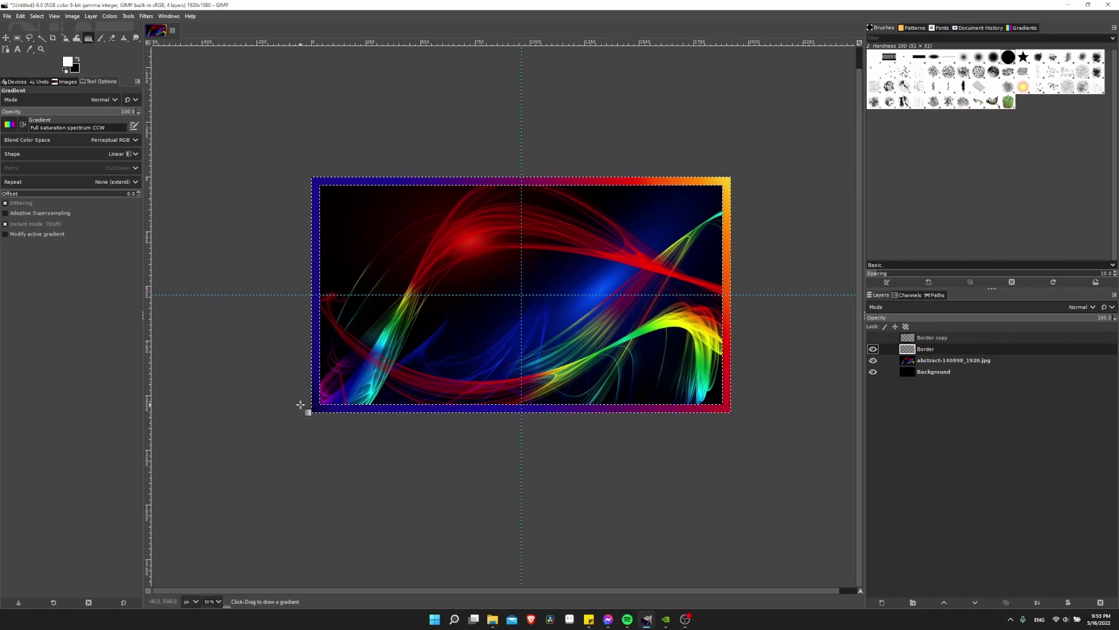
pyautogui.moveTo(323, 411); pyautogui.dragTo(738, 188)
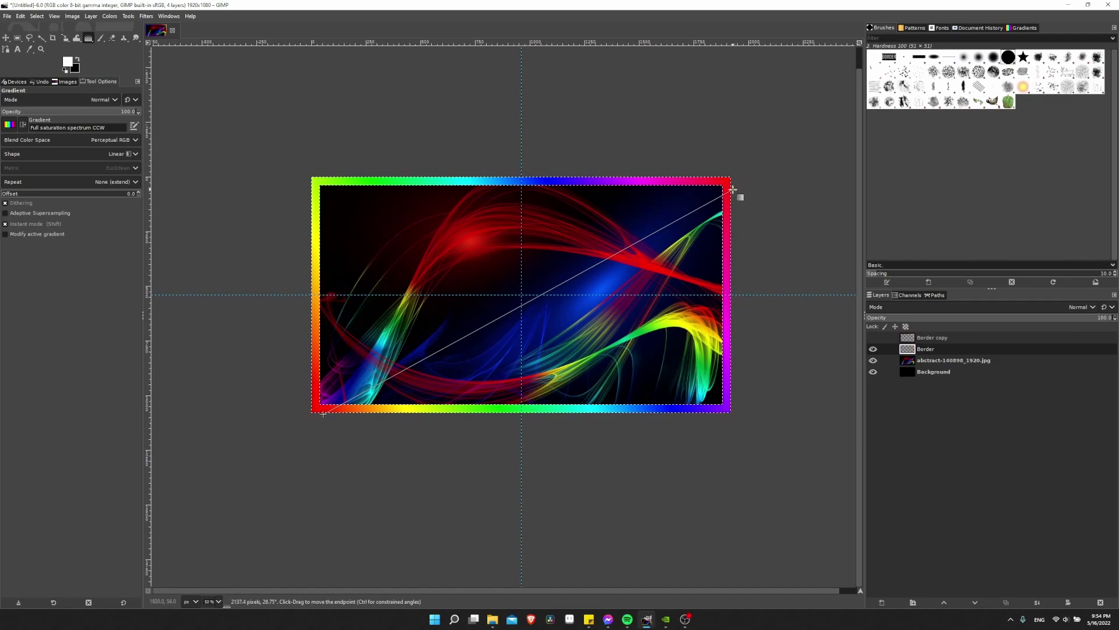
pyautogui.press('Return')
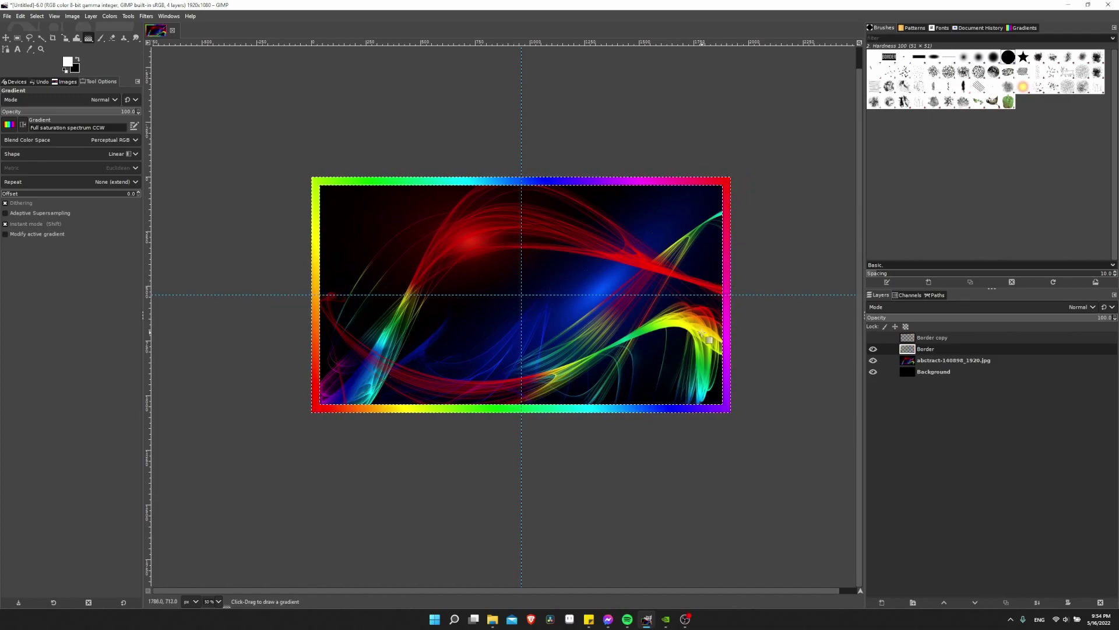